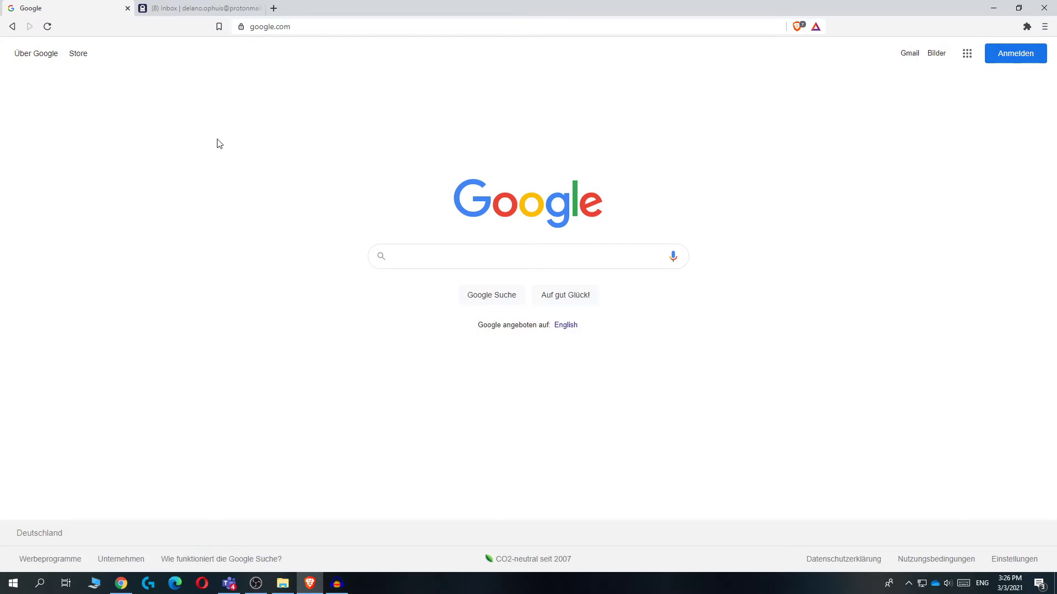
# Search Google for 'profreehost' in a new tab and open the ProFreeHost homepage result
pyautogui.click(272, 13)
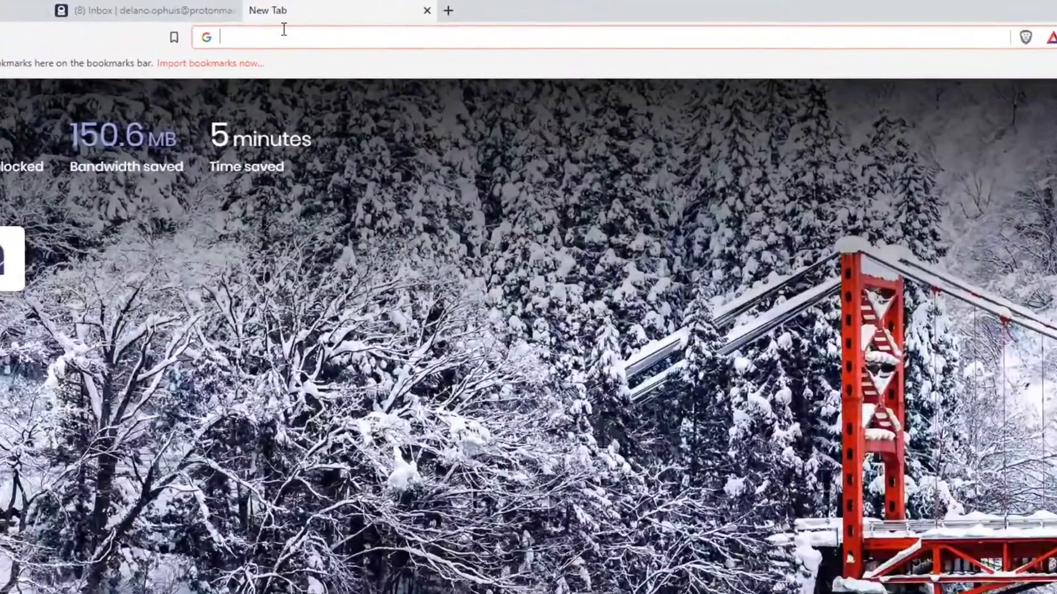
pyautogui.write('profreeho')
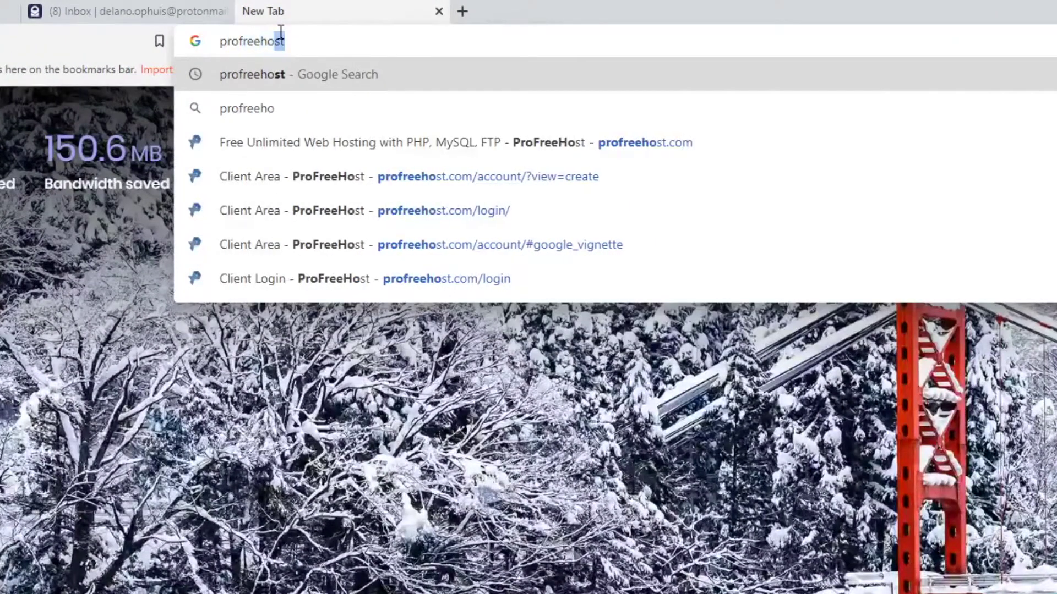
pyautogui.write('st')
pyautogui.press('Return')
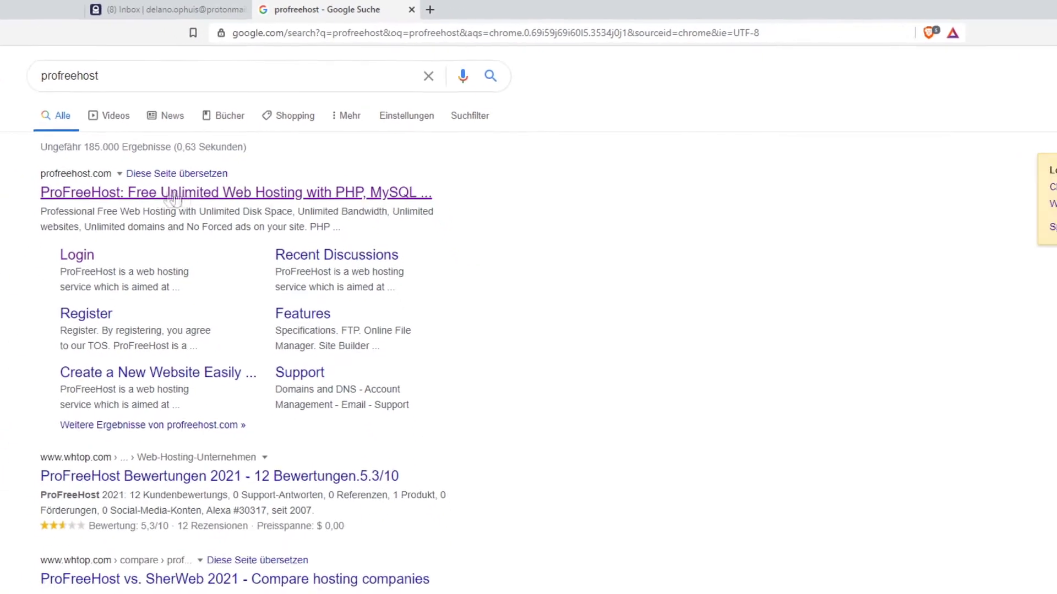
pyautogui.click(174, 194)
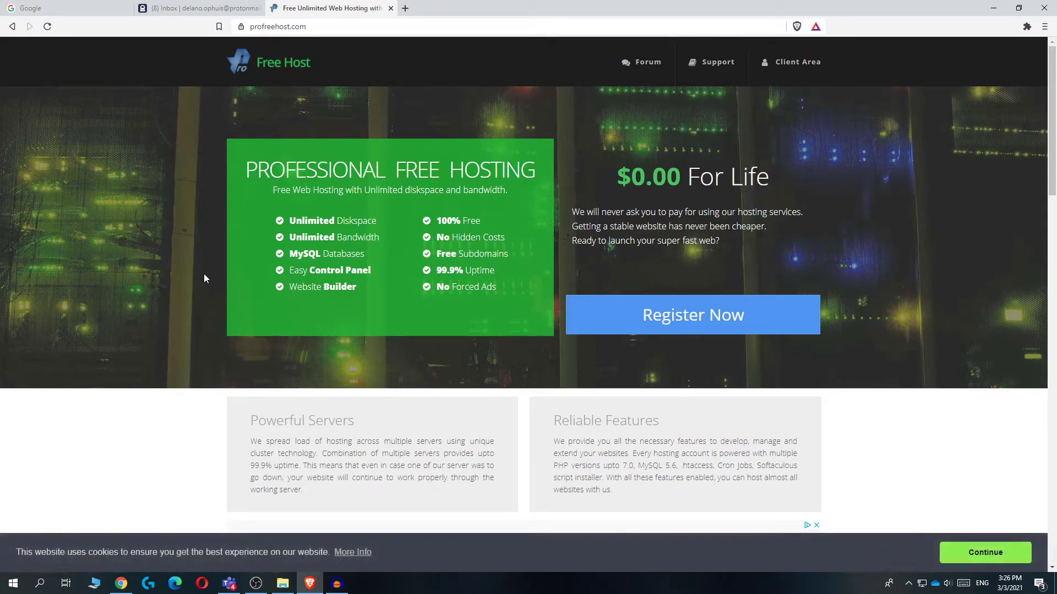
# Browse the ProFreeHost homepage, then go to its Create Account registration page
pyautogui.scroll(-7, 281, 292)
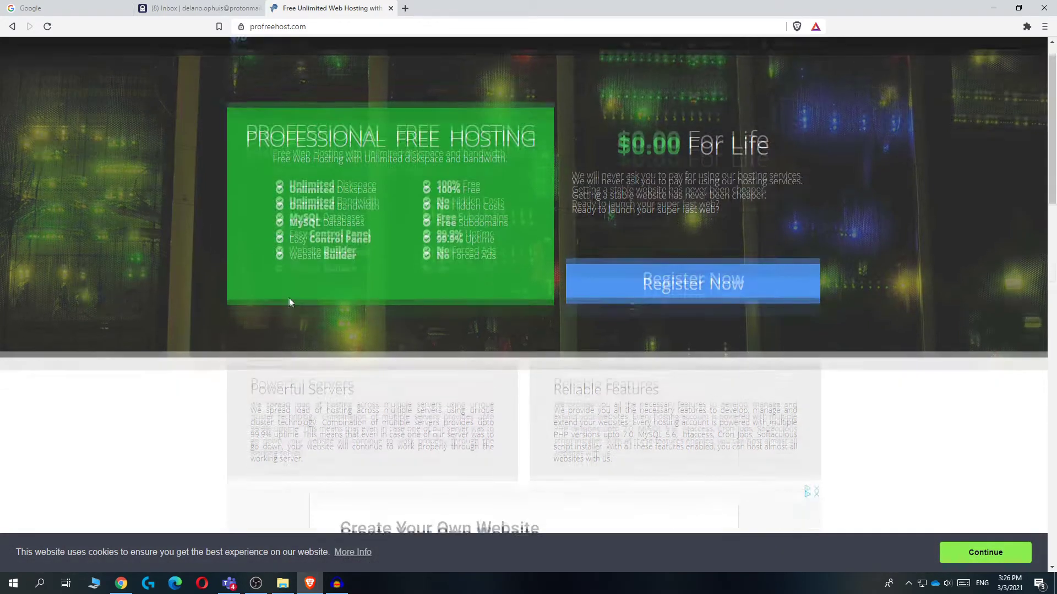
pyautogui.scroll(-8, 278, 290)
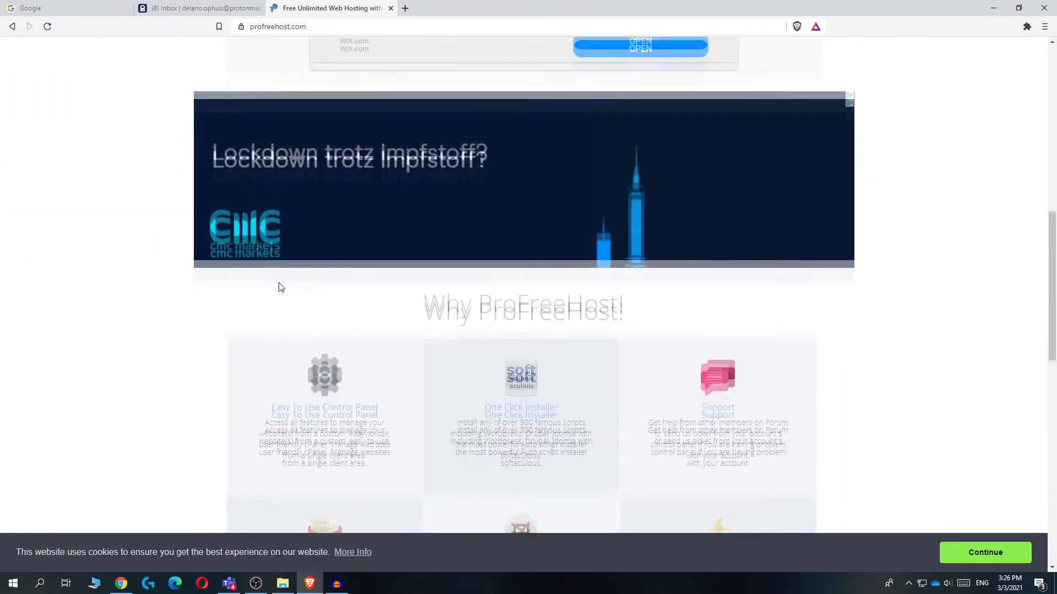
pyautogui.scroll(15, 277, 286)
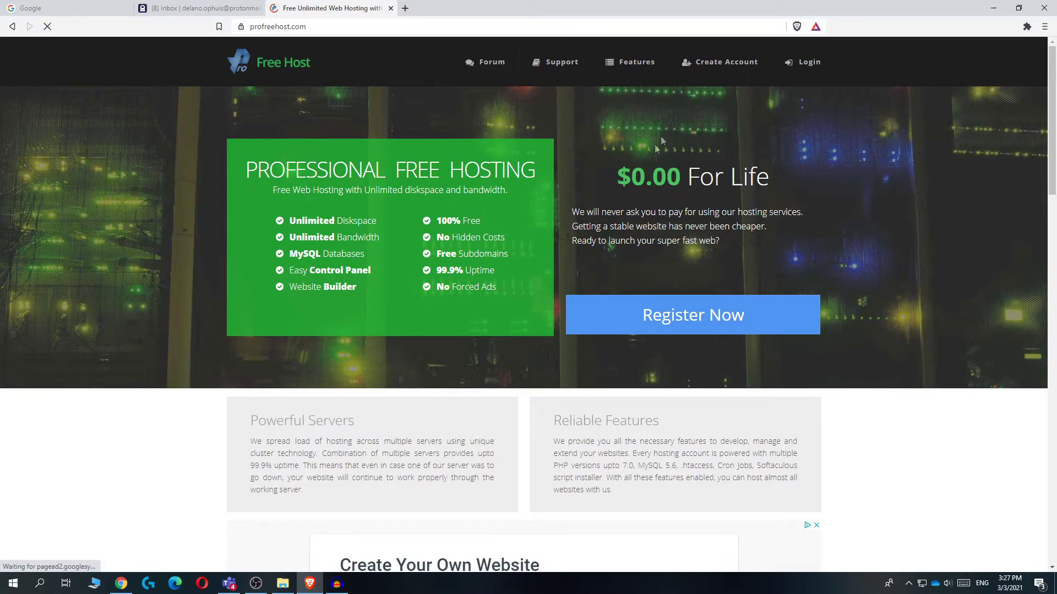
pyautogui.click(712, 71)
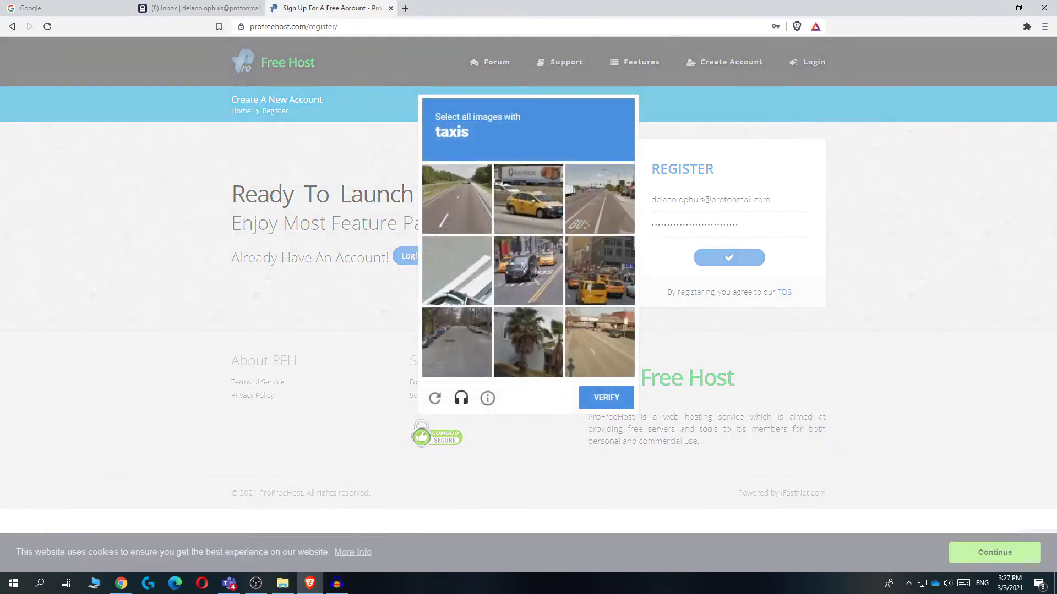
# Select the three taxi images in the hCaptcha challenge and verify to finish registering
pyautogui.click(527, 200)
pyautogui.click(583, 279)
pyautogui.click(530, 277)
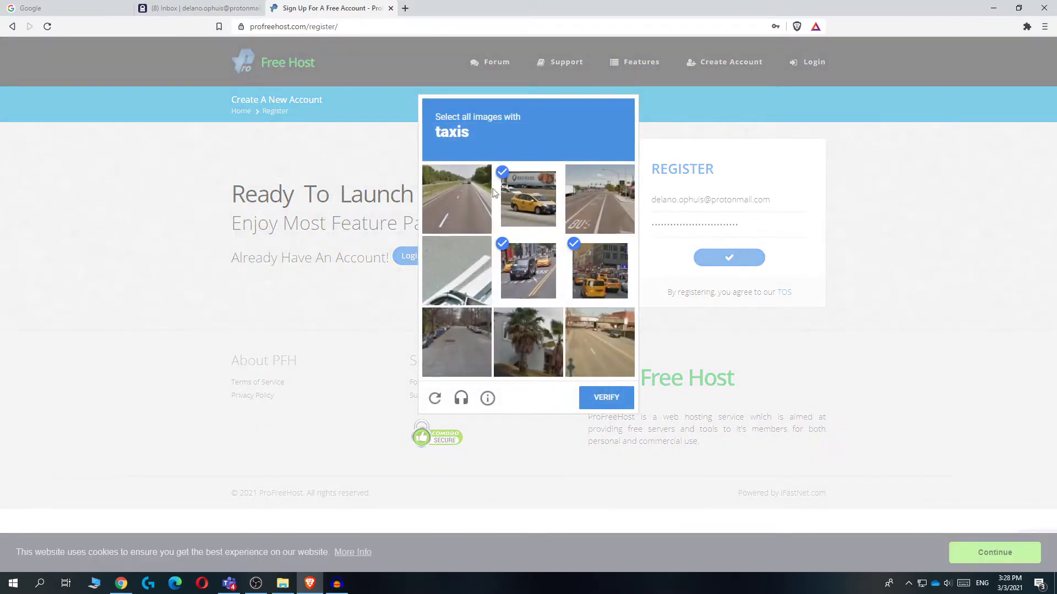
pyautogui.click(602, 410)
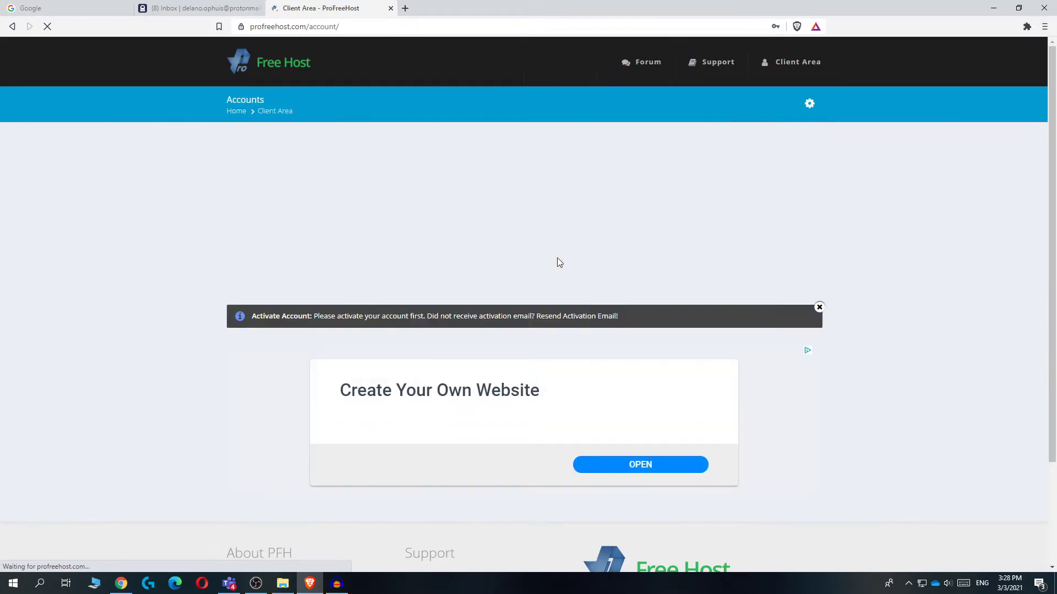
# Dismiss the save-password prompt, read the activation notice, and switch to the ProtonMail inbox
pyautogui.click(758, 120)
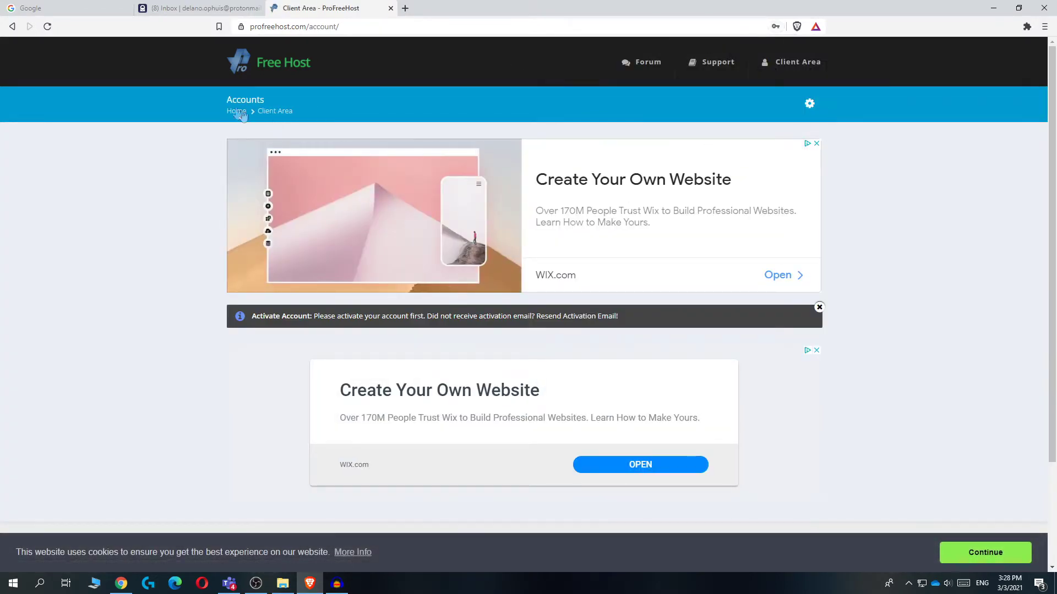
pyautogui.scroll(-3, 391, 313)
pyautogui.scroll(3, 392, 314)
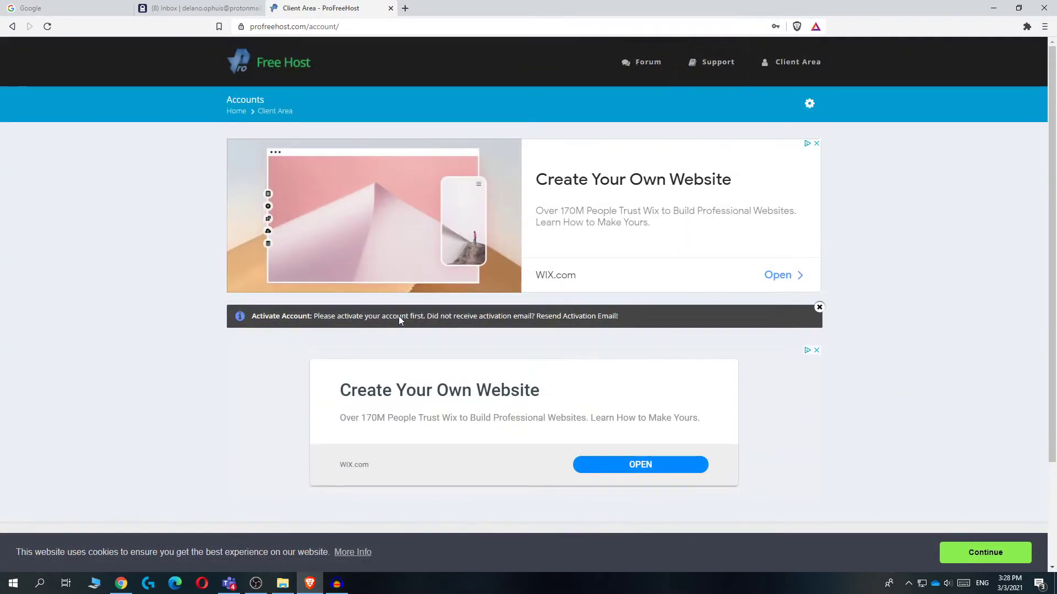
pyautogui.moveTo(253, 316); pyautogui.dragTo(499, 316)
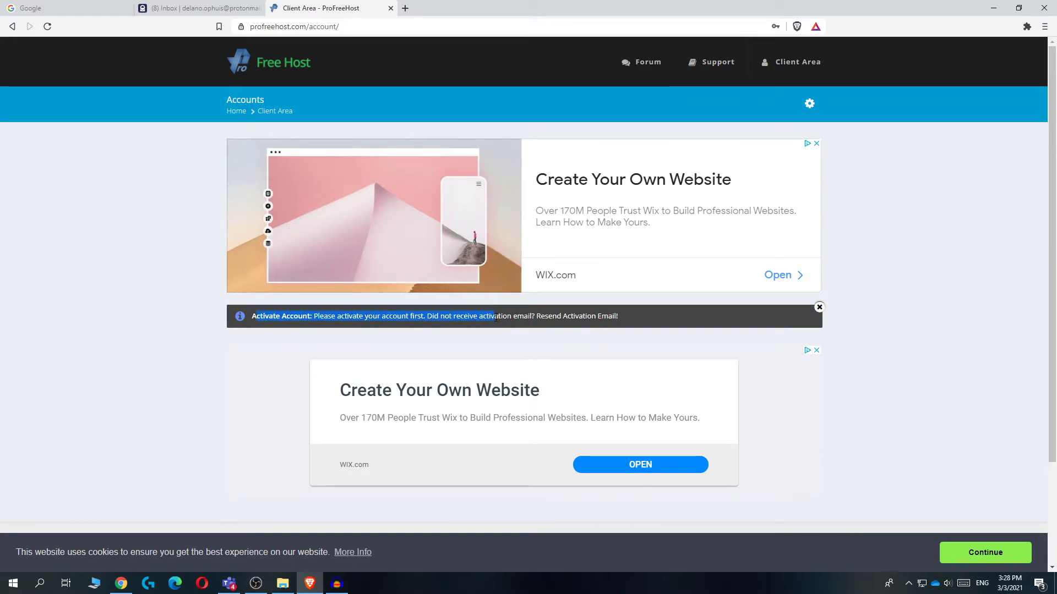
pyautogui.click(499, 316)
pyautogui.click(209, 7)
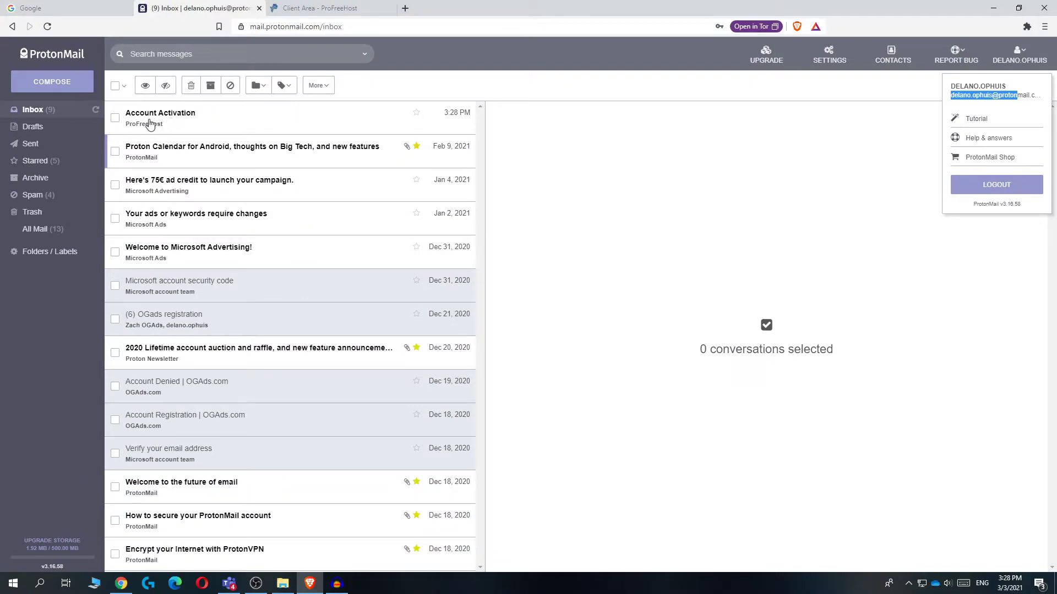
# Open ProFreeHost's Account Activation email and confirm its Activate Account link in a new tab
pyautogui.click(150, 124)
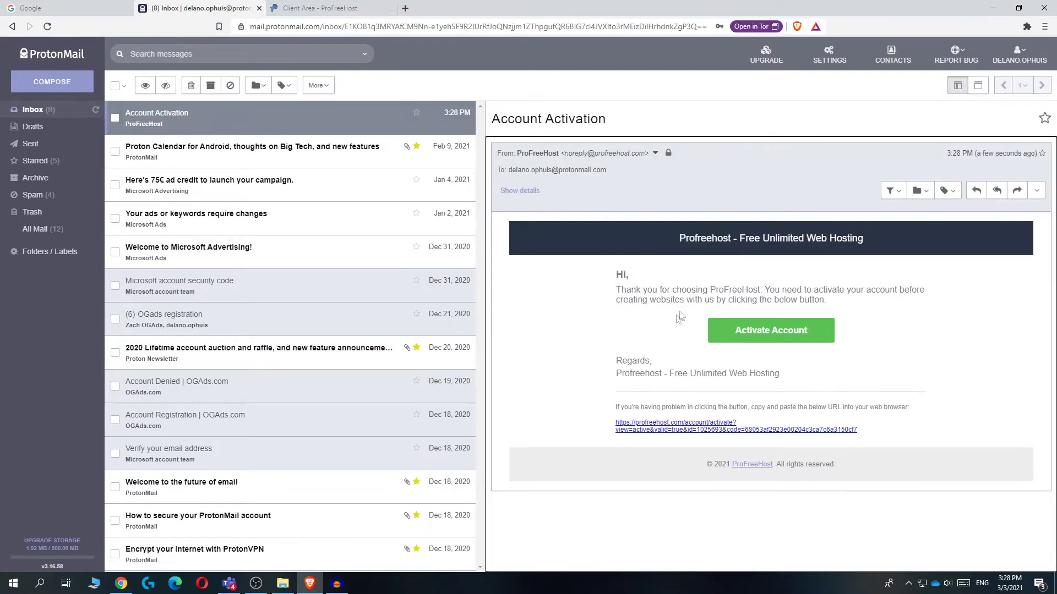
pyautogui.click(737, 332)
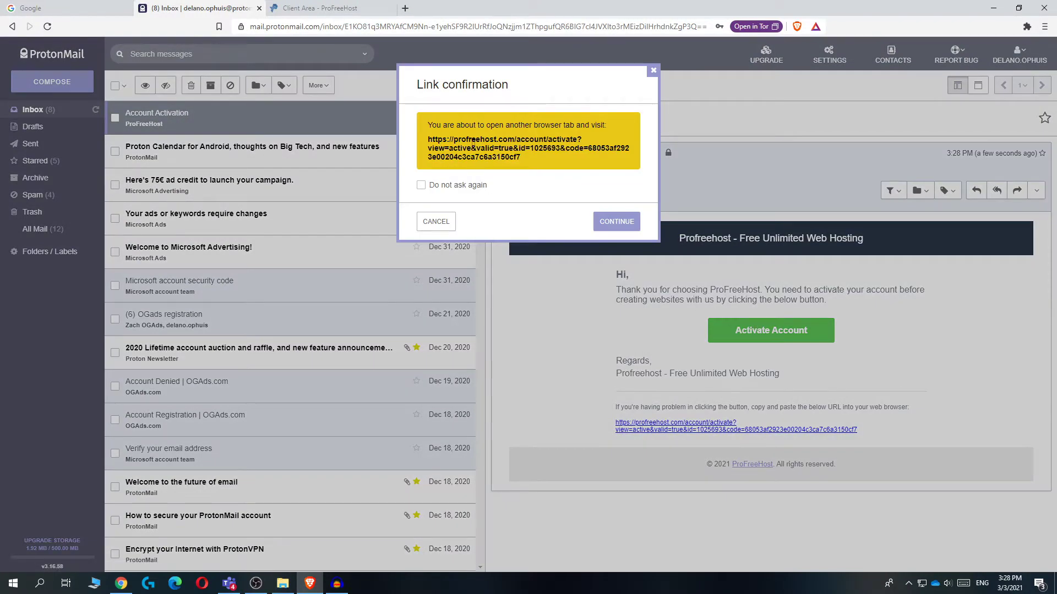
pyautogui.click(614, 221)
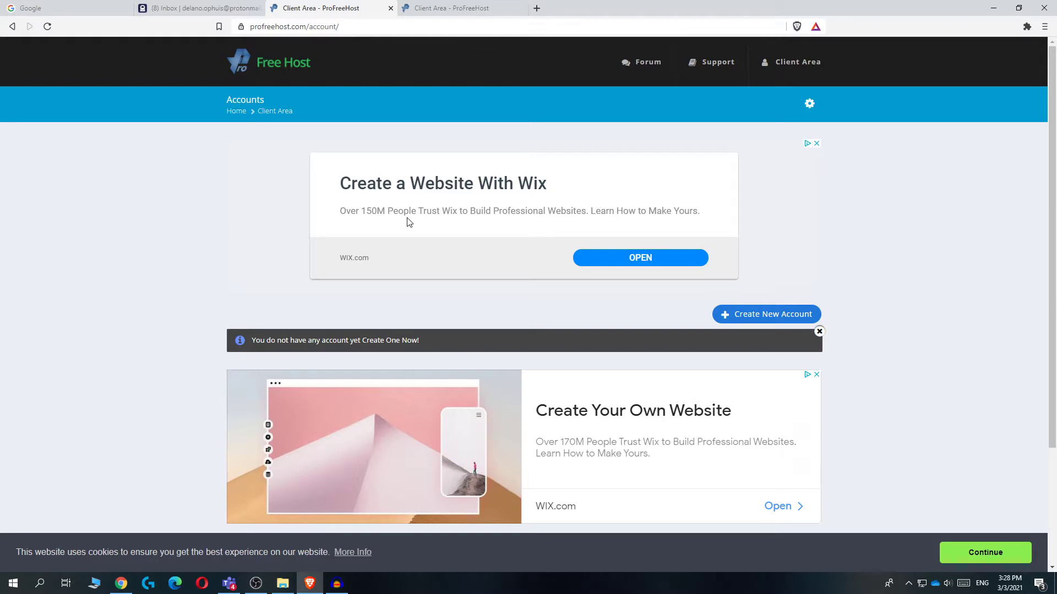
# Load freenom.com in a new tab and focus its free-domain search box
pyautogui.click(536, 7)
pyautogui.write('freenom.com')
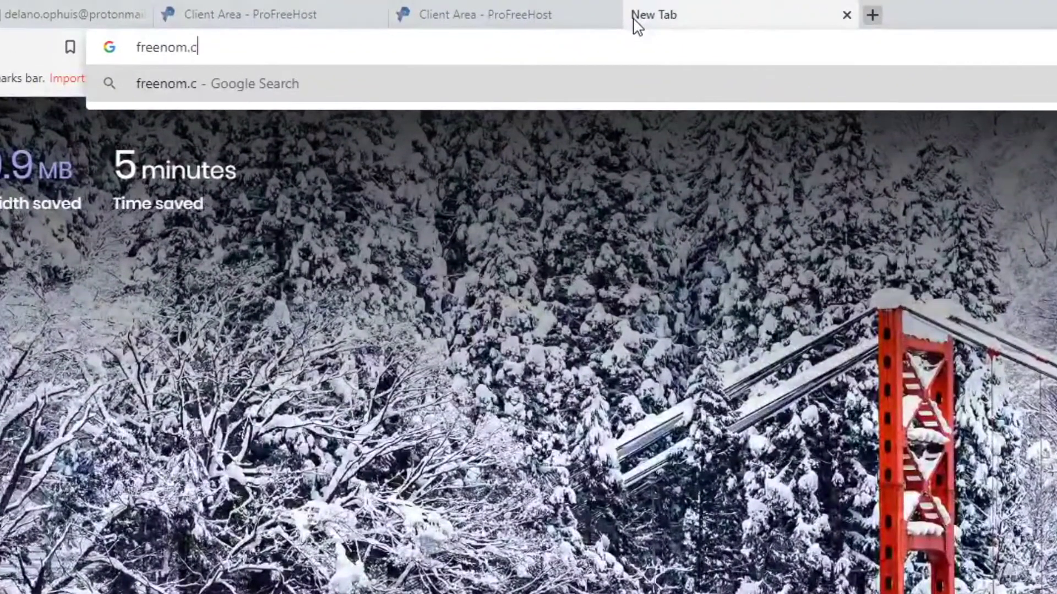
pyautogui.press('Return')
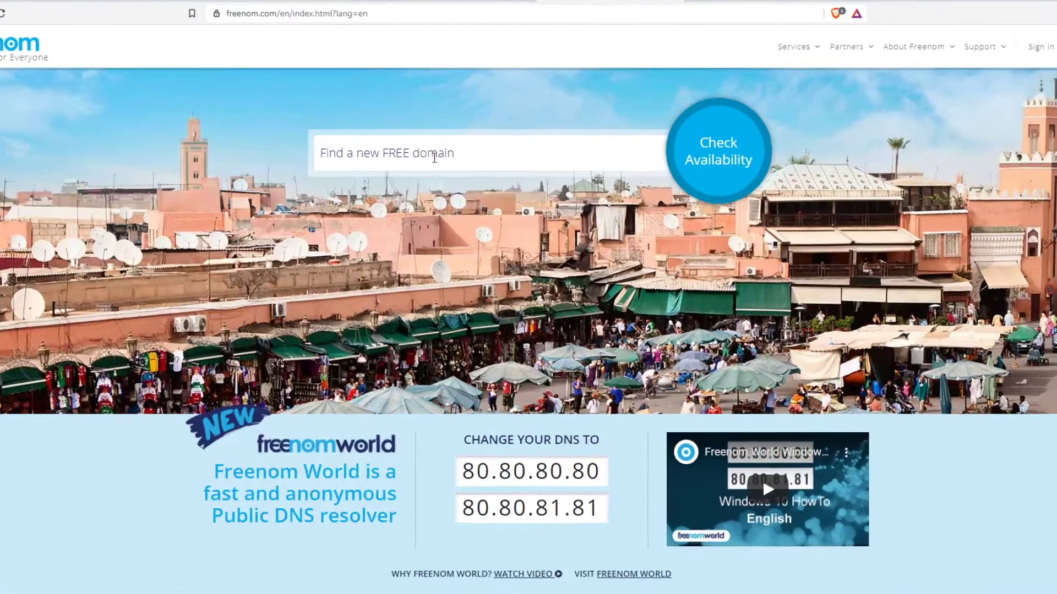
pyautogui.click(362, 144)
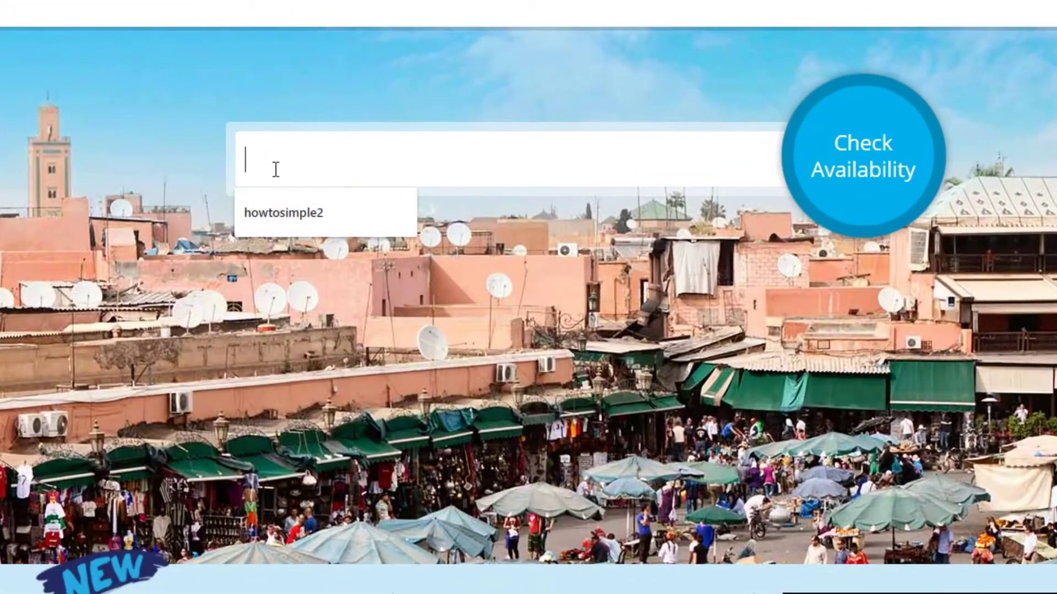
# Check Freenom availability for 'bolston', then clear that name from the search box
pyautogui.write('bolston')
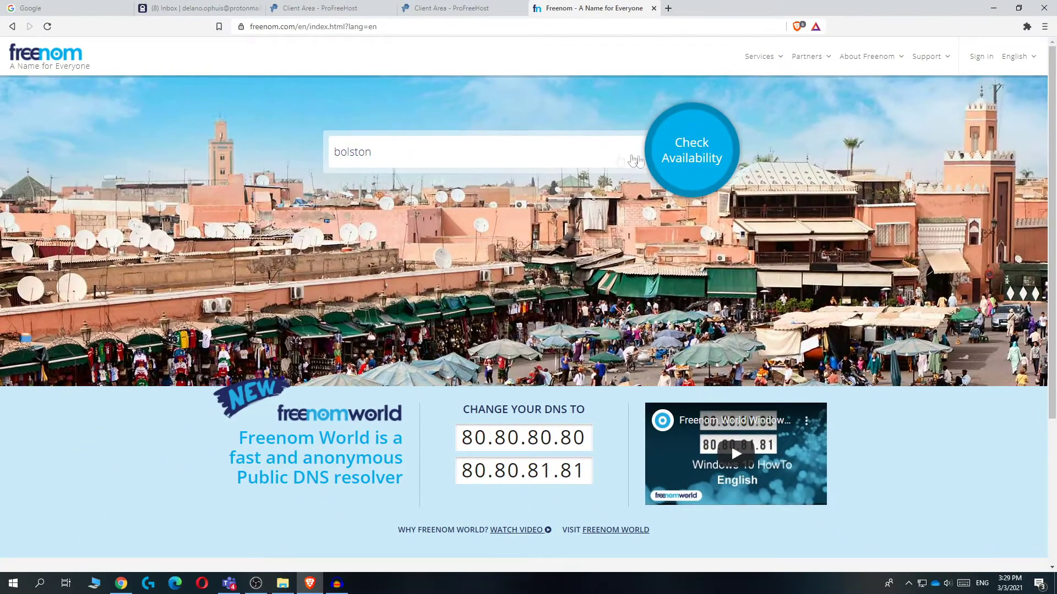
pyautogui.click(683, 148)
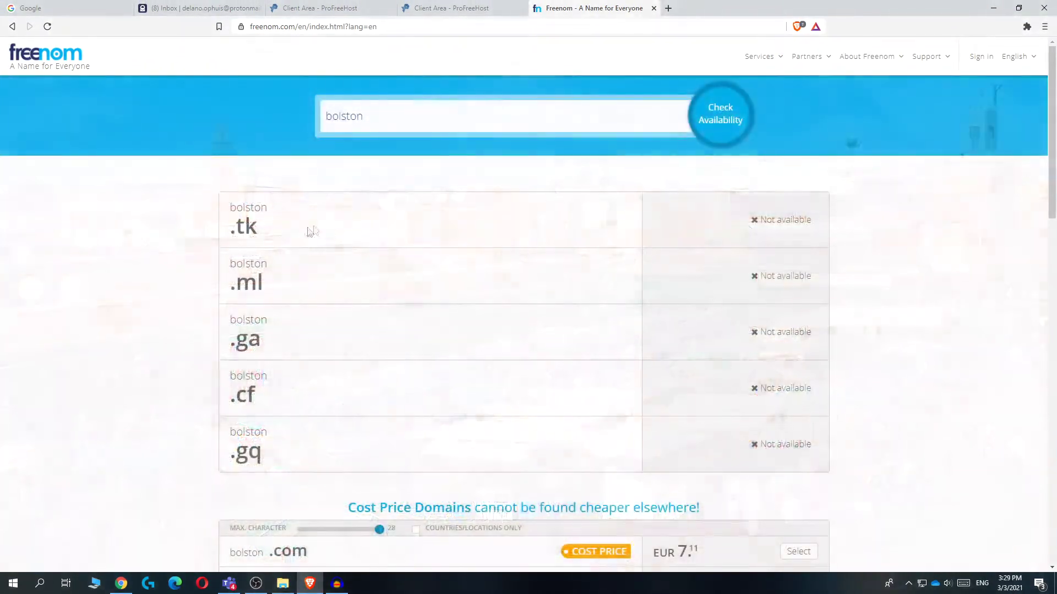
pyautogui.scroll(-2, 312, 231)
pyautogui.scroll(2, 549, 228)
pyautogui.doubleClick(337, 110)
pyautogui.press('BackSpace')
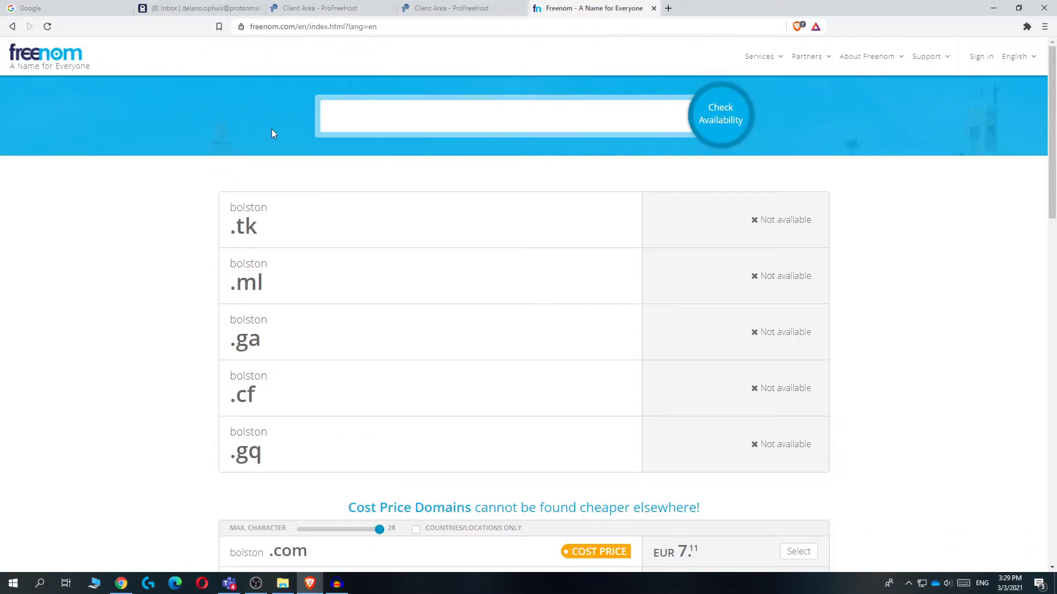
pyautogui.doubleClick(256, 138)
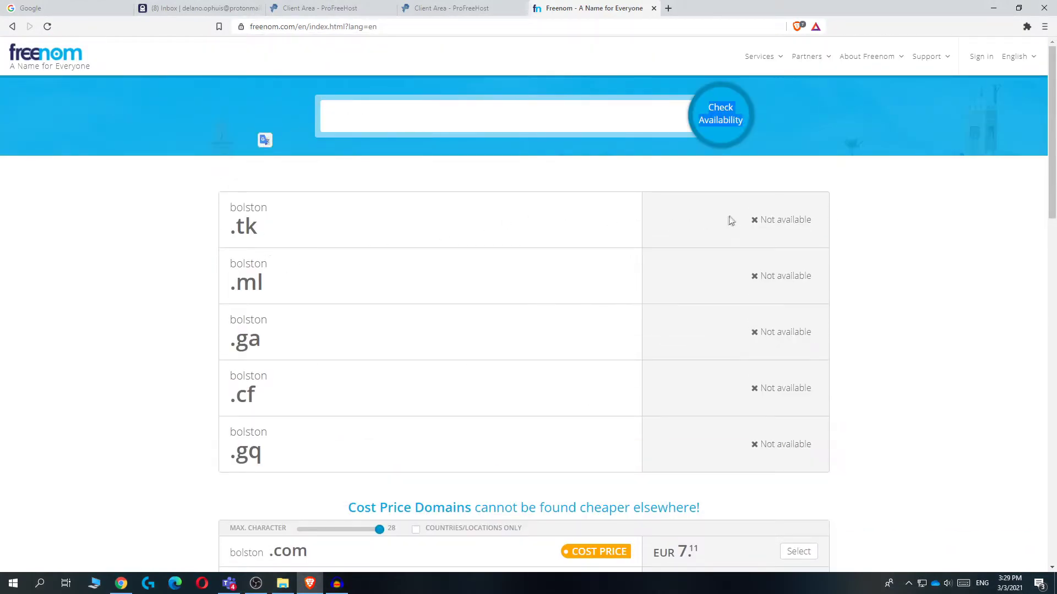
pyautogui.scroll(-2, 671, 354)
pyautogui.scroll(2, 366, 309)
pyautogui.scroll(-4, 325, 318)
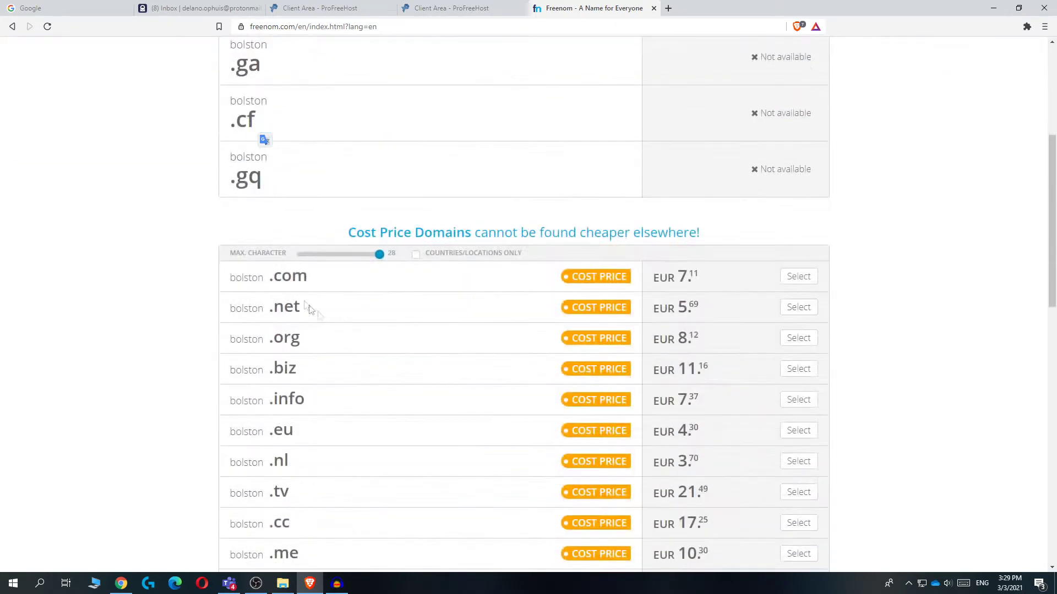
pyautogui.scroll(4, 122, 290)
# Search for 'bolsten' and claim the free bolsten.ml domain
pyautogui.click(350, 118)
pyautogui.write('bol')
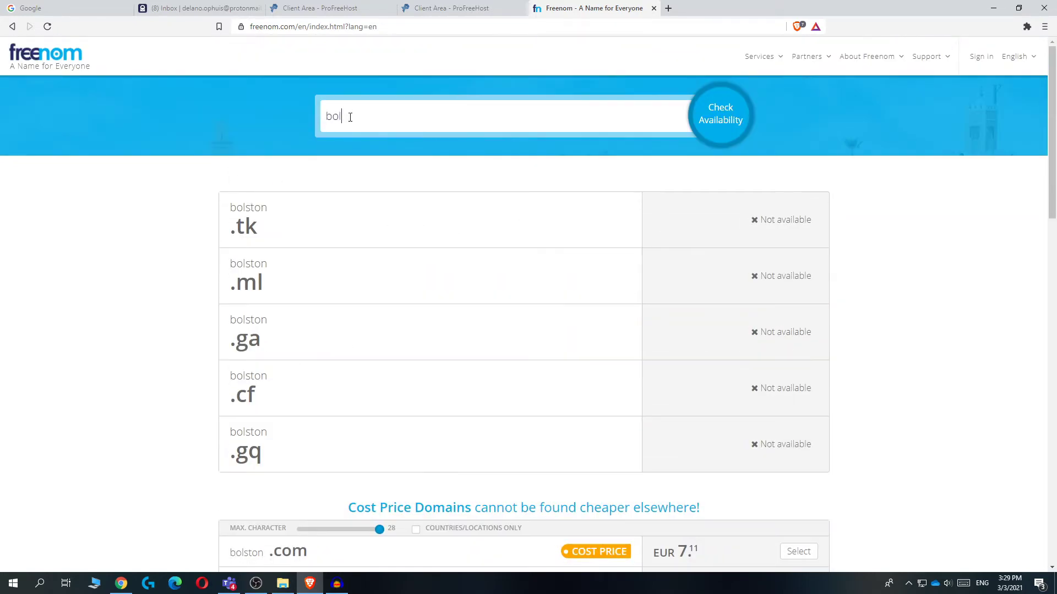
pyautogui.click(729, 99)
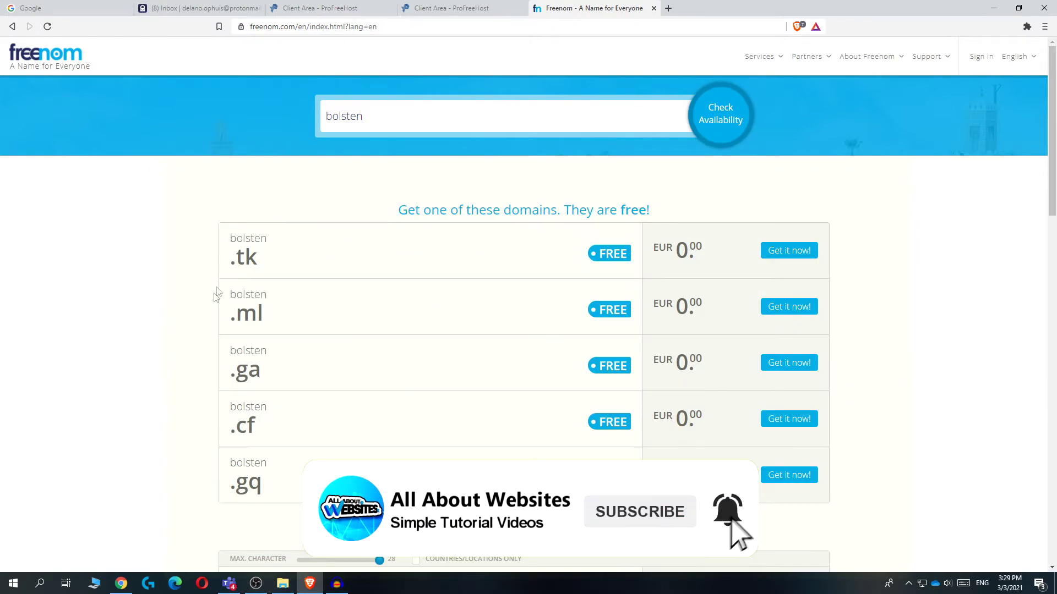
pyautogui.scroll(-3, 218, 282)
pyautogui.scroll(-3, 219, 283)
pyautogui.scroll(6, 229, 273)
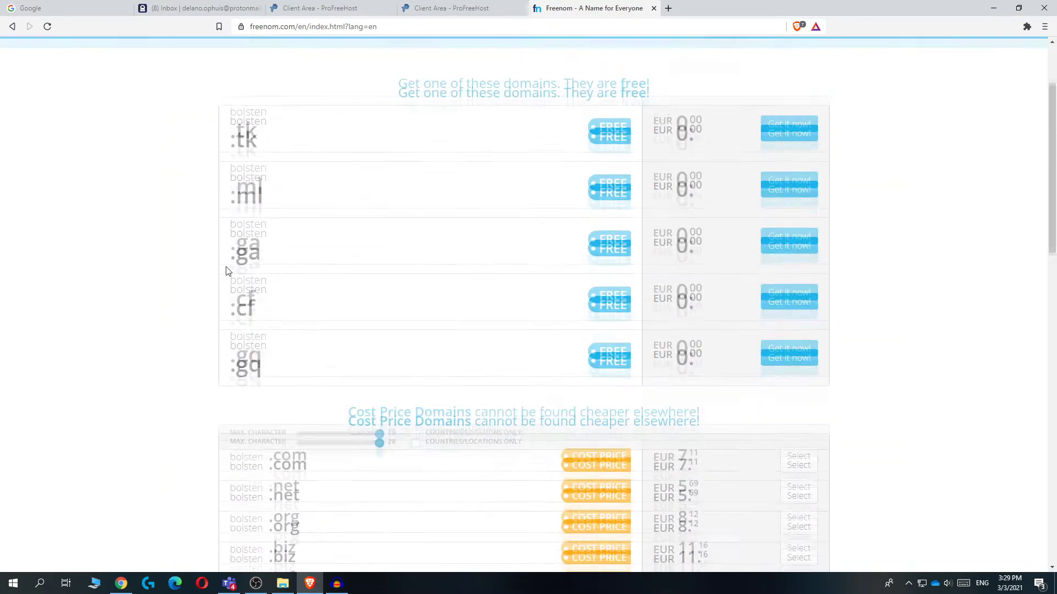
pyautogui.moveTo(269, 416); pyautogui.dragTo(220, 220)
pyautogui.click(200, 217)
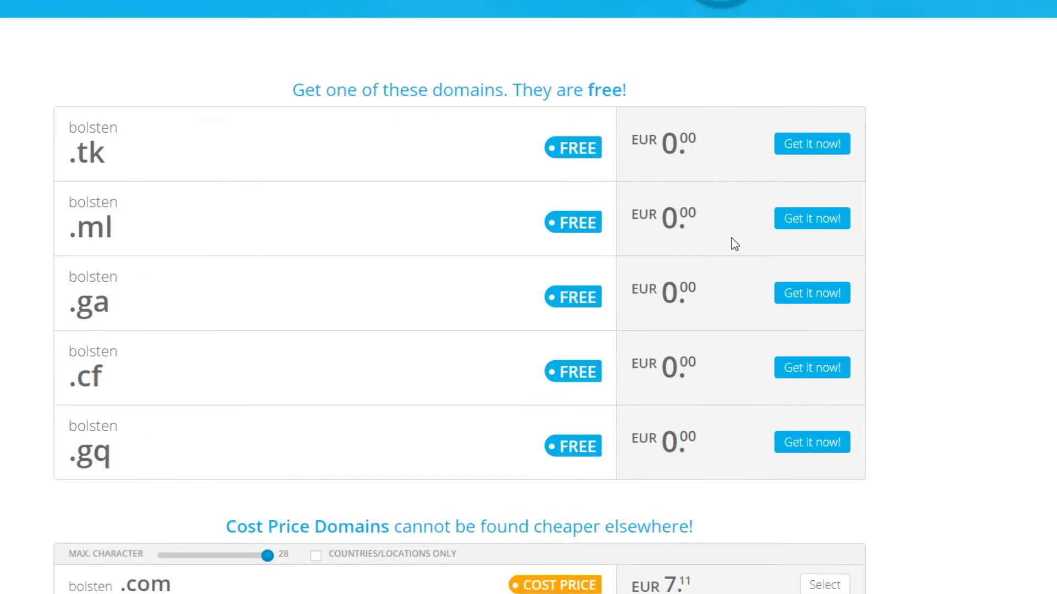
pyautogui.click(803, 225)
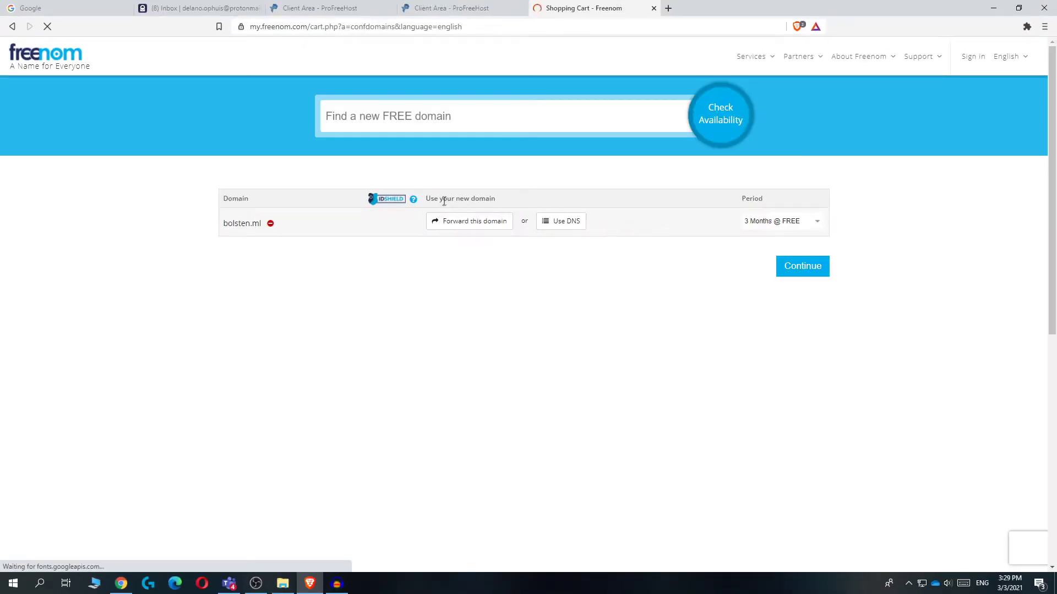
# Set bolsten.ml's period to 12 Months @ FREE and continue to the €0.00EUR checkout
pyautogui.click(786, 227)
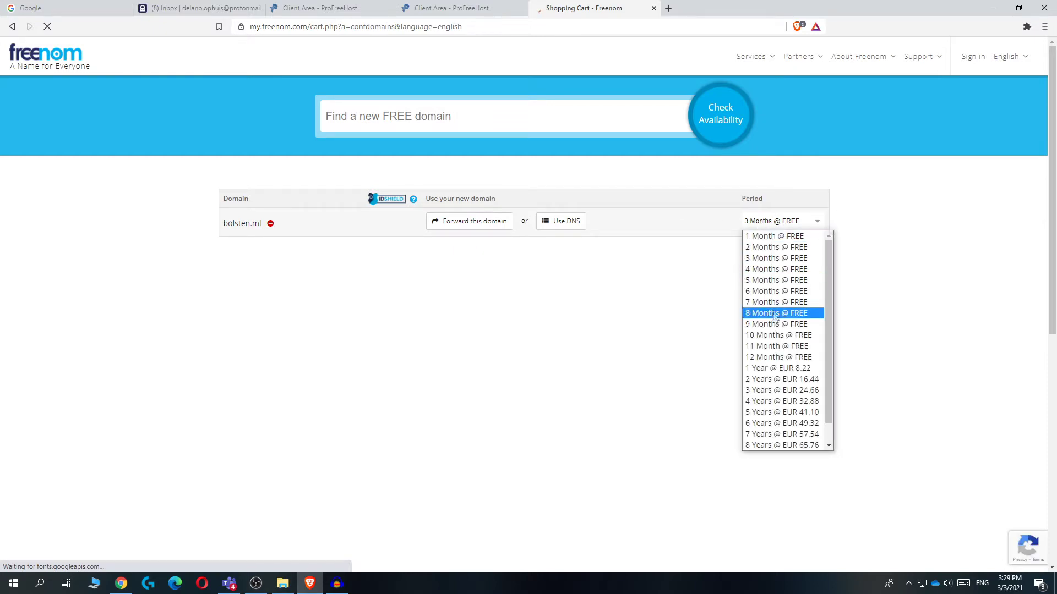
pyautogui.click(779, 356)
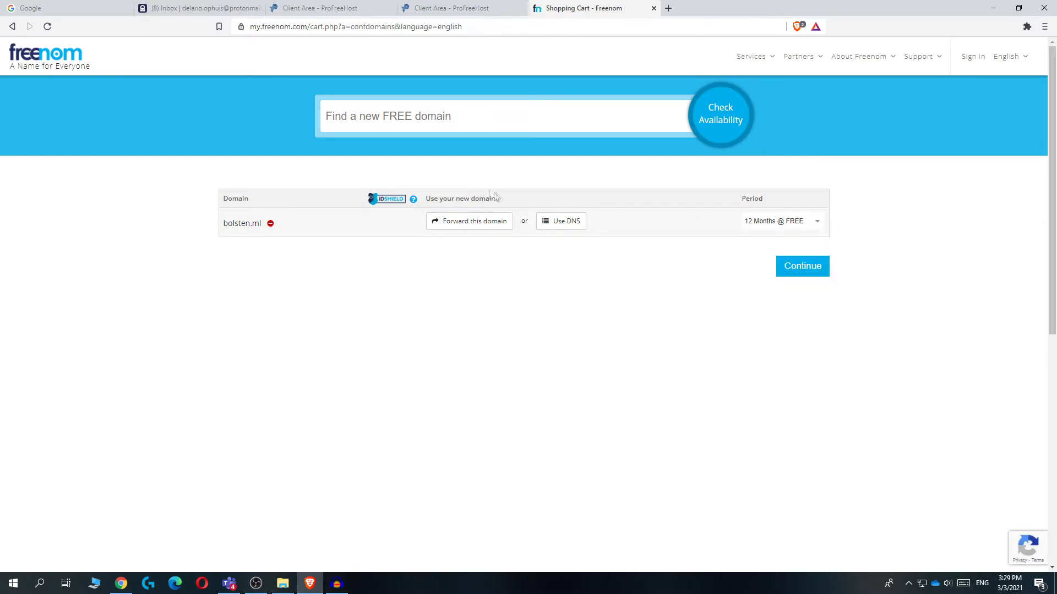
pyautogui.click(803, 271)
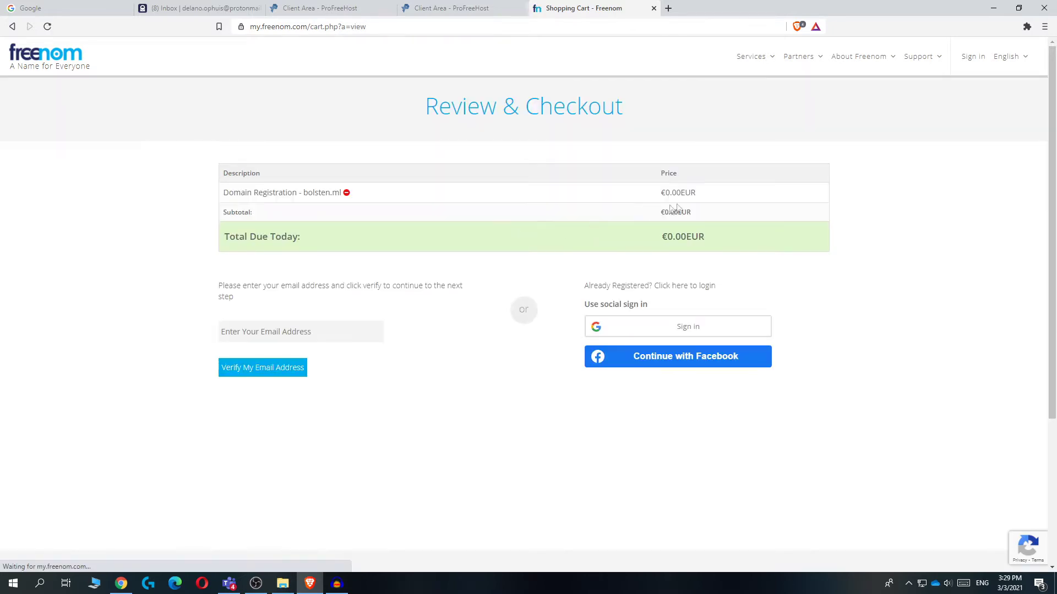
pyautogui.moveTo(661, 193); pyautogui.dragTo(692, 214)
pyautogui.click(662, 237)
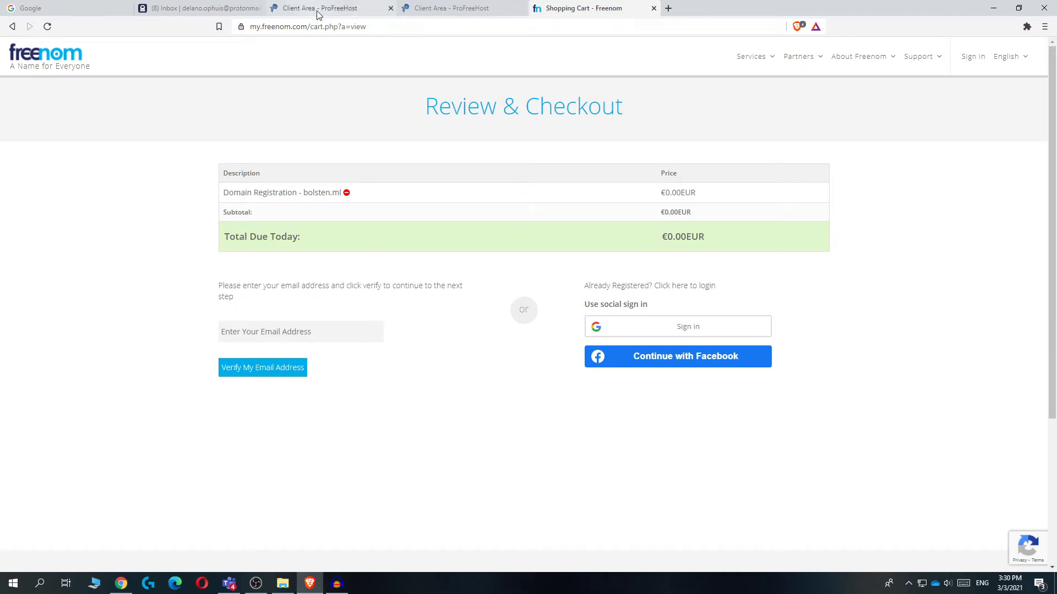
# Enter the email address, request the verification link, then switch away to check the inbox
pyautogui.click(289, 337)
pyautogui.click(222, 375)
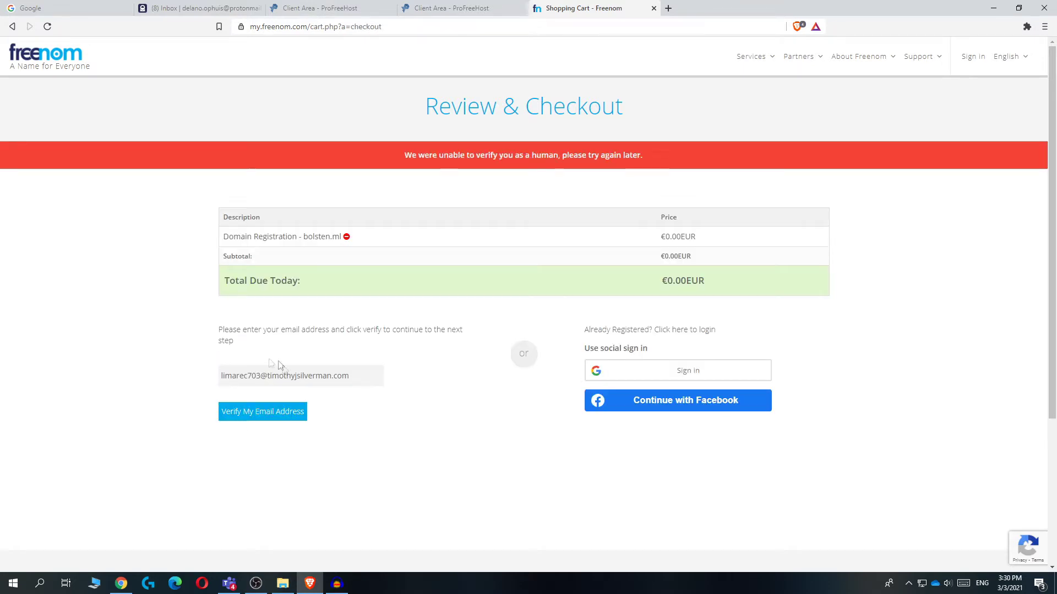
pyautogui.click(237, 417)
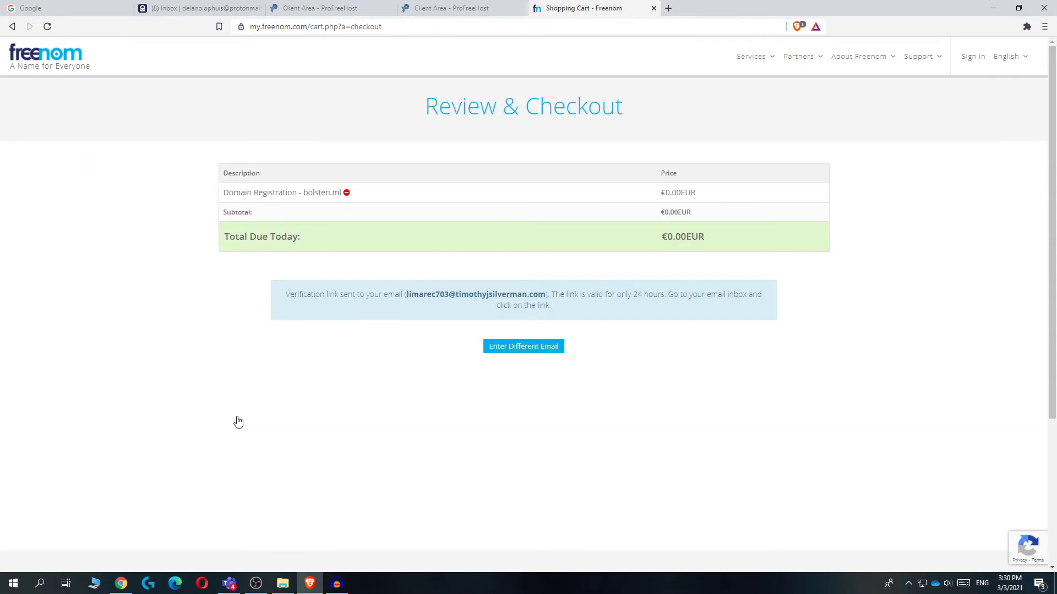
pyautogui.moveTo(677, 230); pyautogui.dragTo(655, 182)
pyautogui.click(569, 253)
pyautogui.moveTo(317, 295); pyautogui.dragTo(362, 296)
pyautogui.click(367, 325)
pyautogui.scroll(-1, 193, 365)
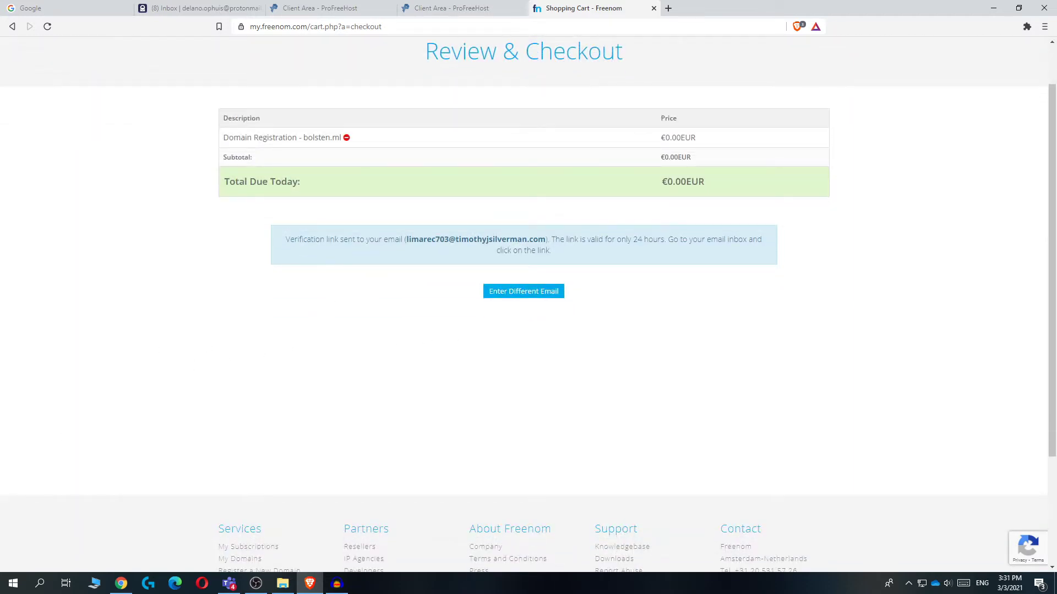
pyautogui.hotkey('alt', 'Tab')
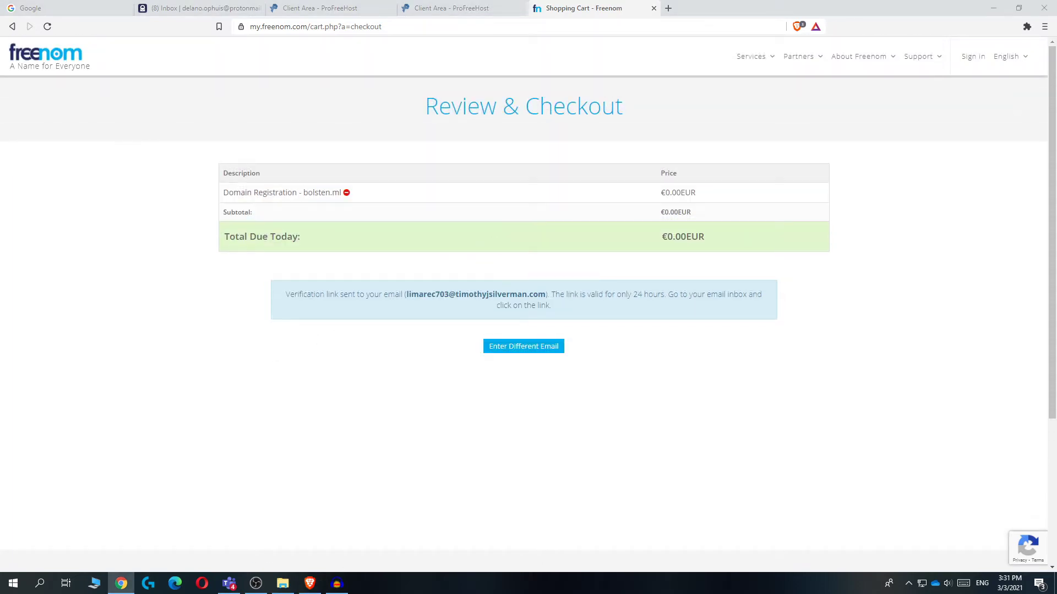
# Open the emailed verification link and review the Your Details form
pyautogui.moveTo(0, 278); pyautogui.dragTo(753, 8)
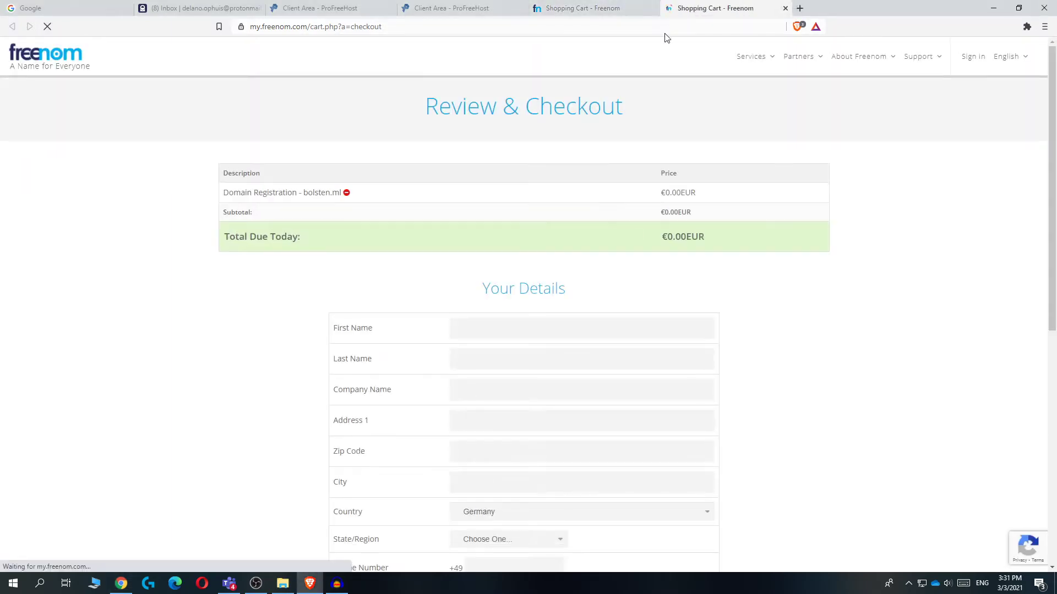
pyautogui.scroll(-3, 566, 179)
pyautogui.scroll(2, 448, 216)
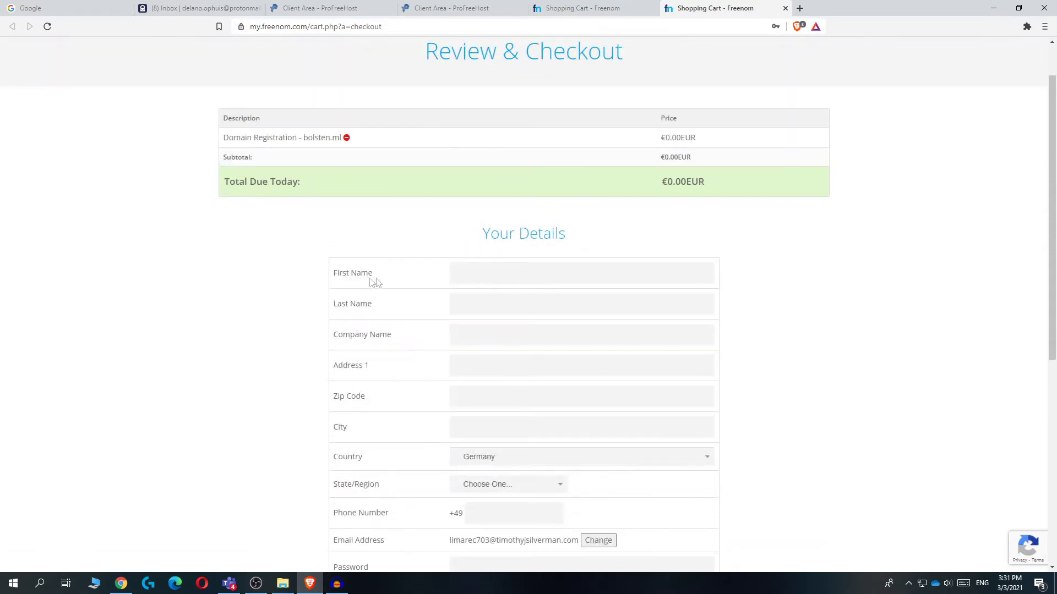
pyautogui.scroll(-2, 366, 249)
pyautogui.scroll(-3, 560, 385)
pyautogui.scroll(2, 550, 369)
pyautogui.scroll(-1, 539, 358)
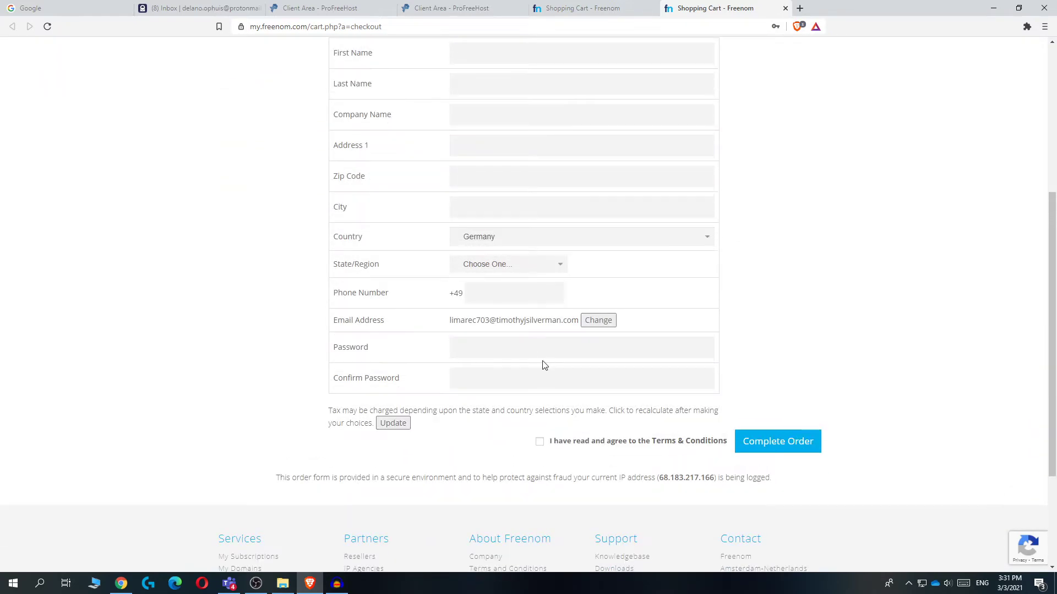
pyautogui.scroll(3, 534, 363)
pyautogui.scroll(-2, 530, 361)
pyautogui.scroll(4, 531, 362)
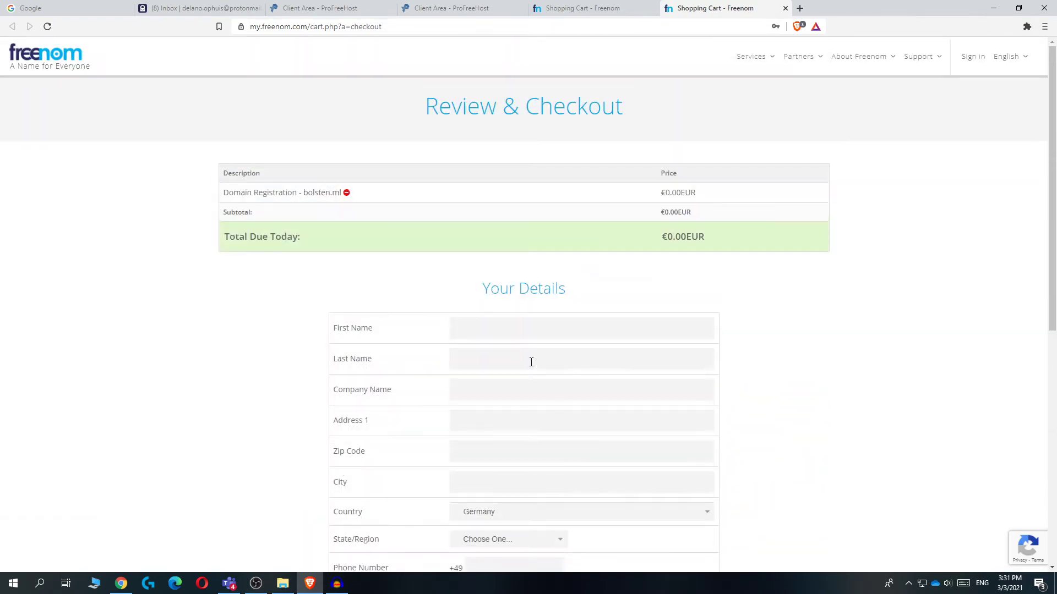
pyautogui.scroll(-1, 531, 361)
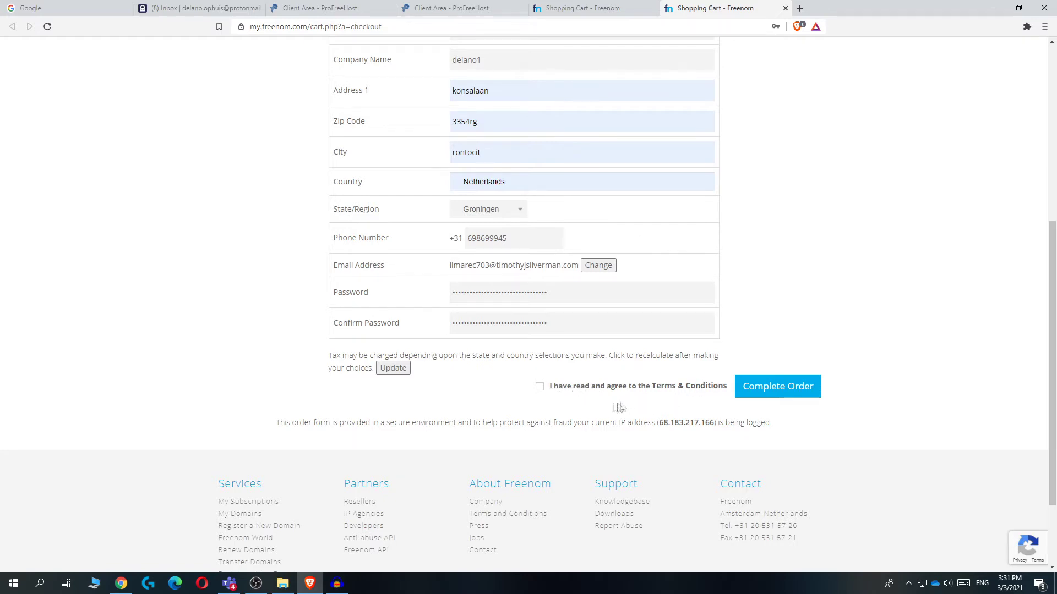
# Accept Terms & Conditions, complete the order, and confirm bolsten.ml is listed in My Domains
pyautogui.click(555, 392)
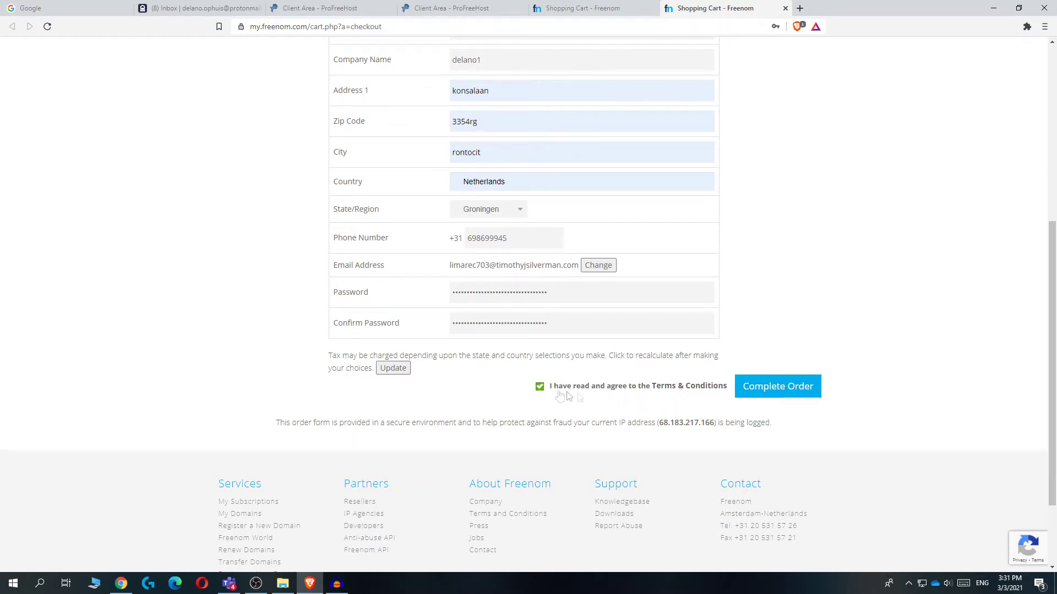
pyautogui.click(767, 388)
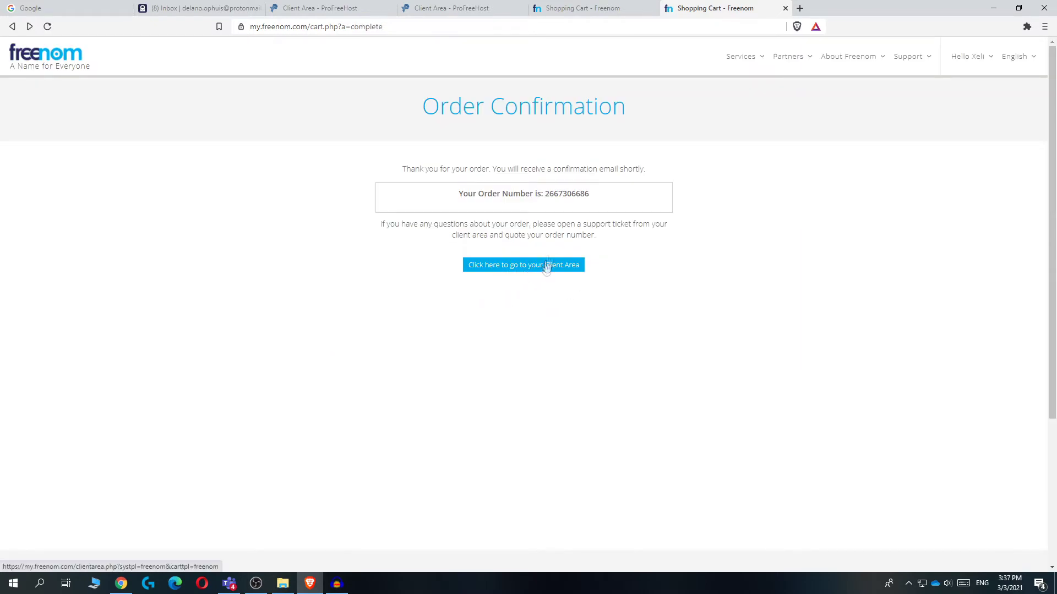
pyautogui.click(545, 265)
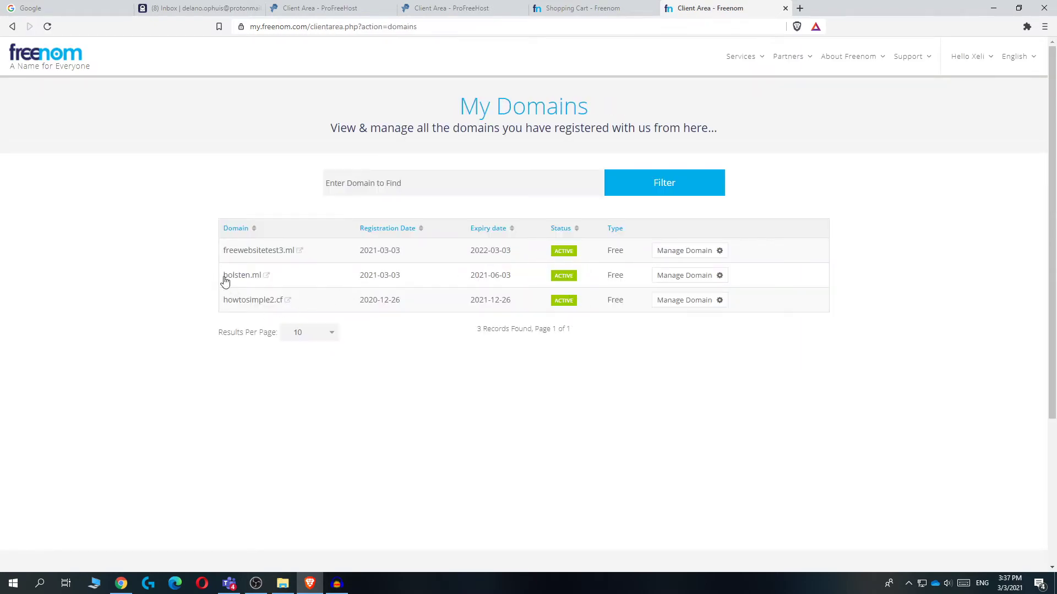
pyautogui.moveTo(216, 278); pyautogui.dragTo(251, 278)
pyautogui.click(174, 273)
# Close the leftover Freenom checkout tab and start a new account in the ProFreeHost Client Area
pyautogui.click(642, 9)
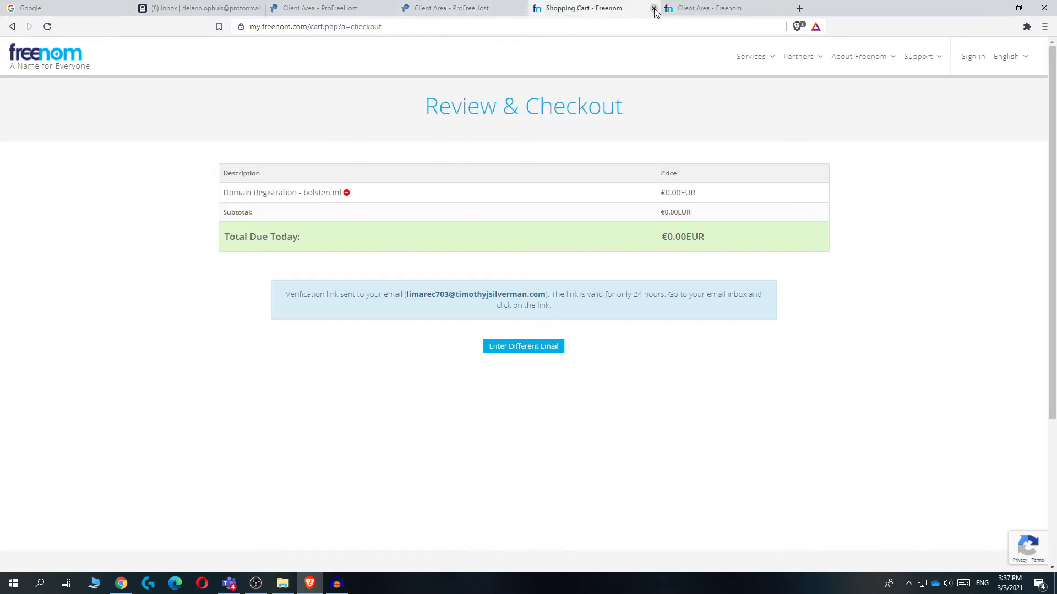
pyautogui.click(654, 9)
pyautogui.scroll(-3, 664, 237)
pyautogui.scroll(3, 662, 234)
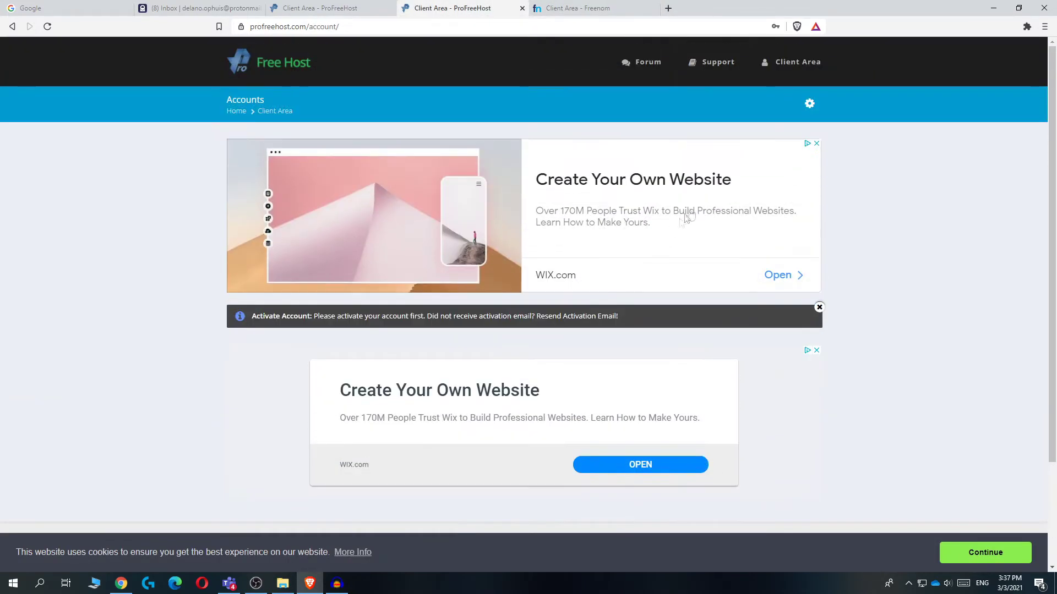
pyautogui.click(781, 66)
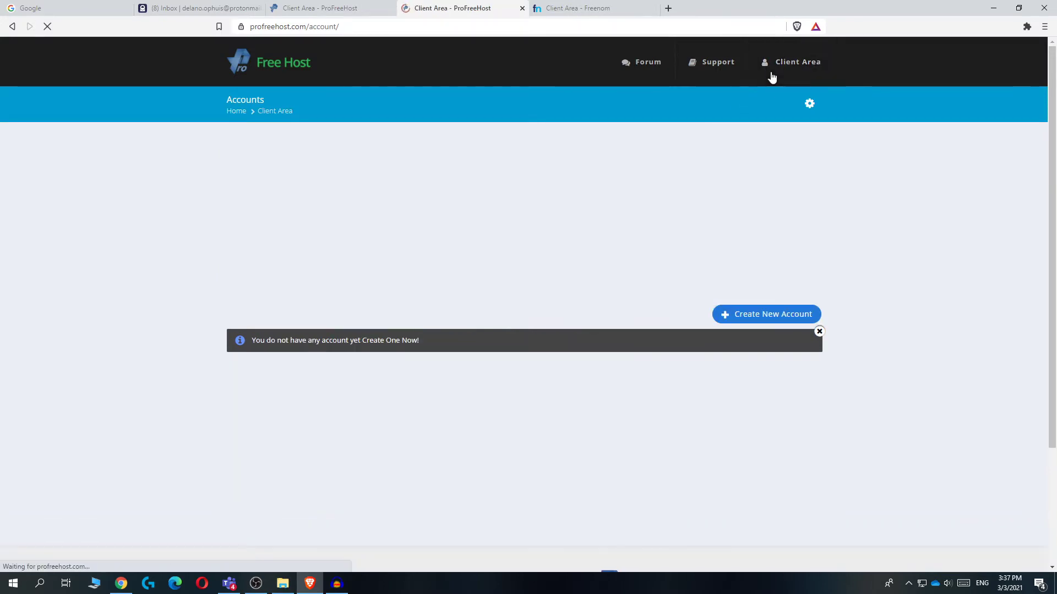
pyautogui.scroll(-2, 738, 261)
pyautogui.click(750, 206)
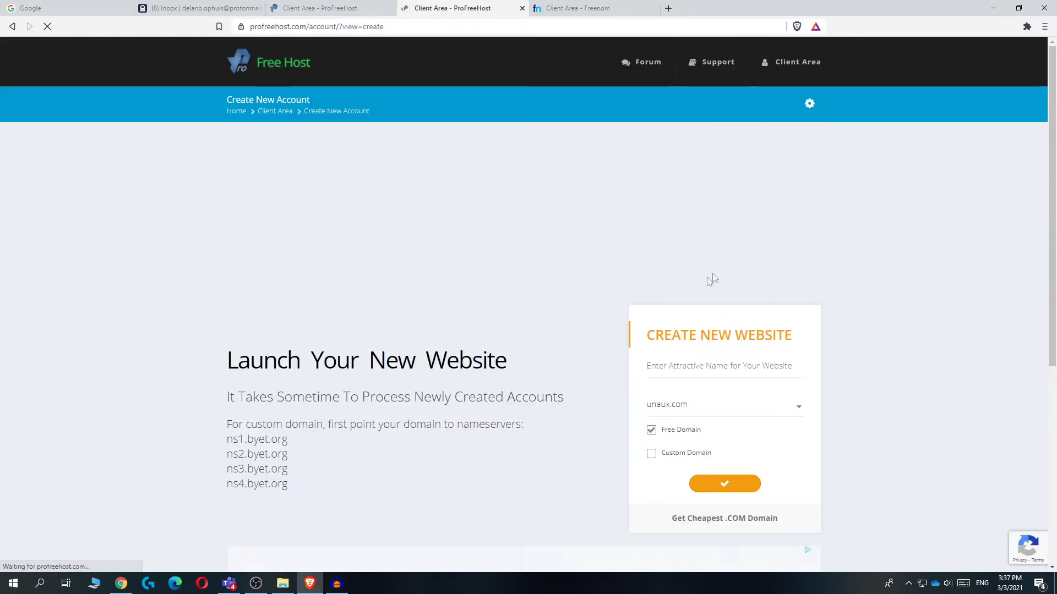
# Choose Custom Domain and paste bolsten.ml copied from the Freenom domain list
pyautogui.scroll(-3, 700, 282)
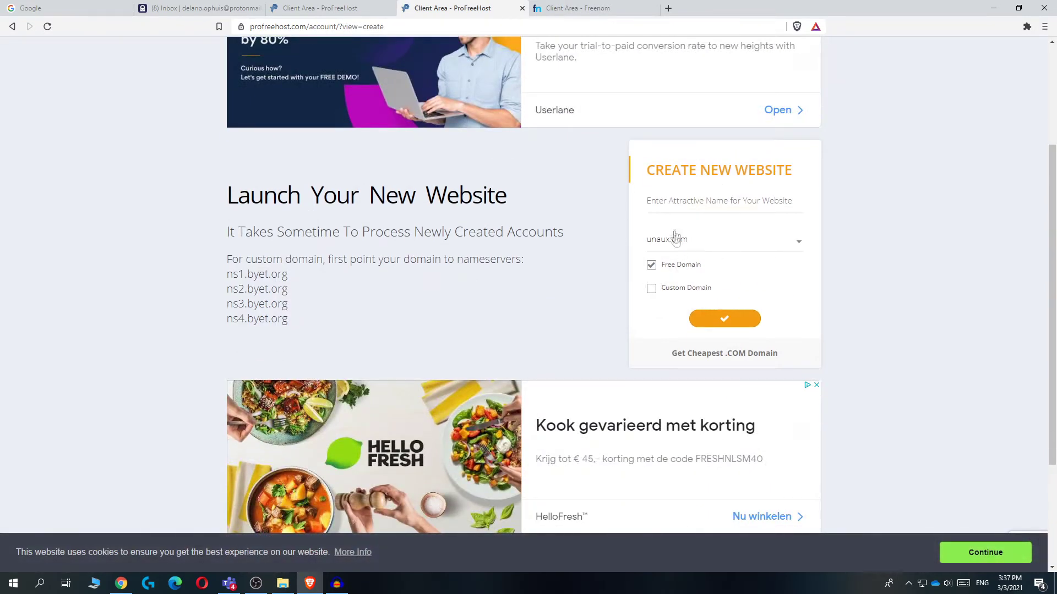
pyautogui.click(662, 295)
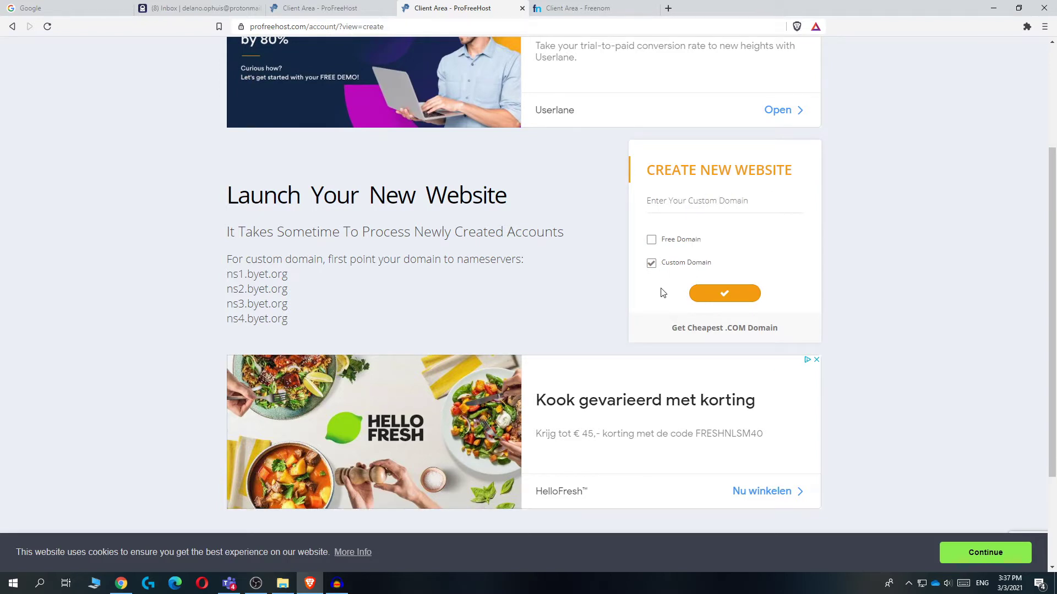
pyautogui.click(665, 198)
pyautogui.click(602, 9)
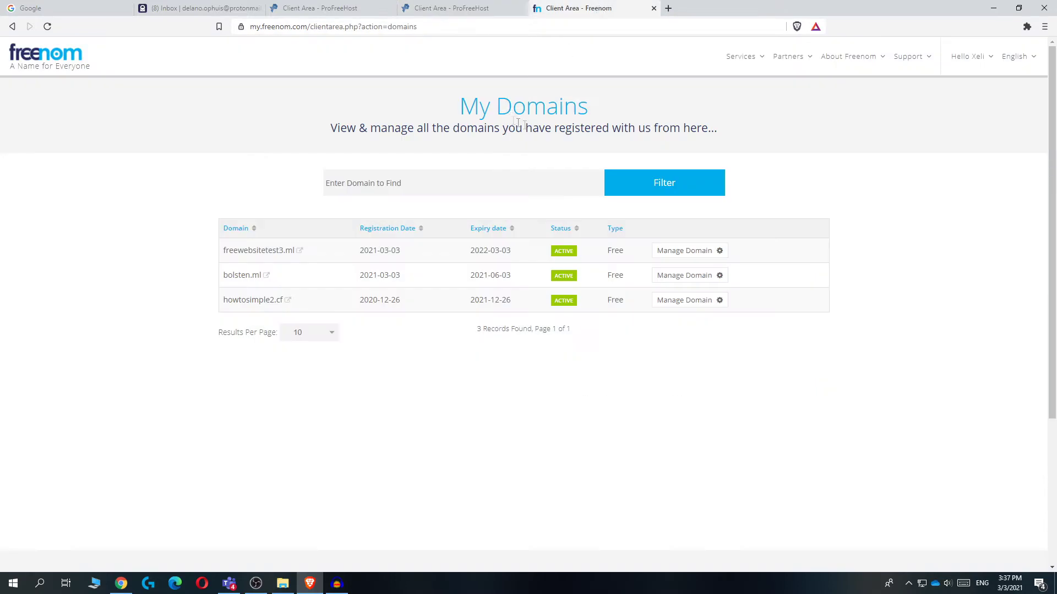
pyautogui.moveTo(228, 275); pyautogui.dragTo(256, 278)
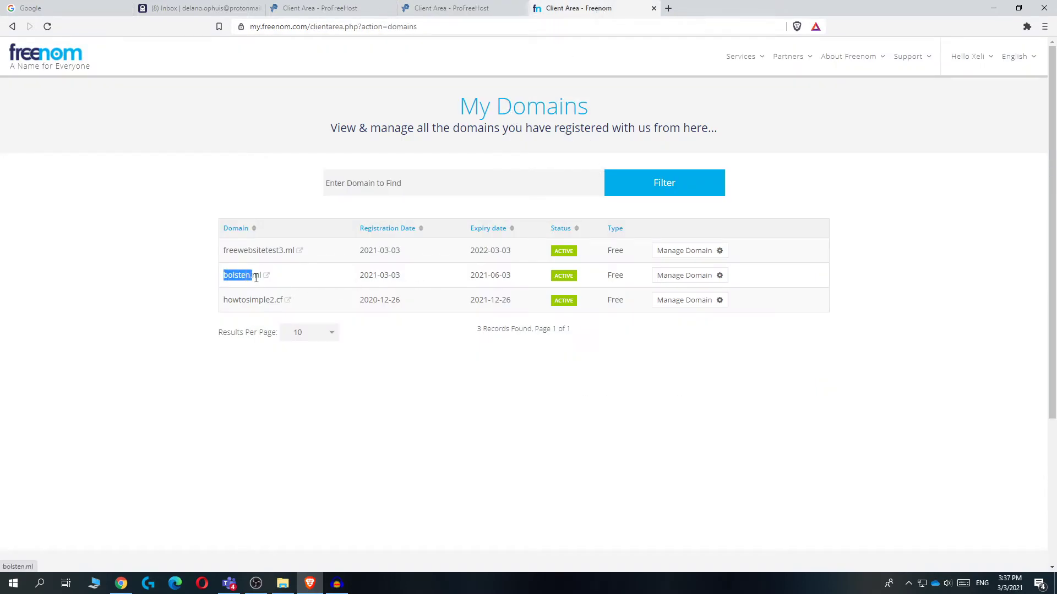
pyautogui.click(452, 8)
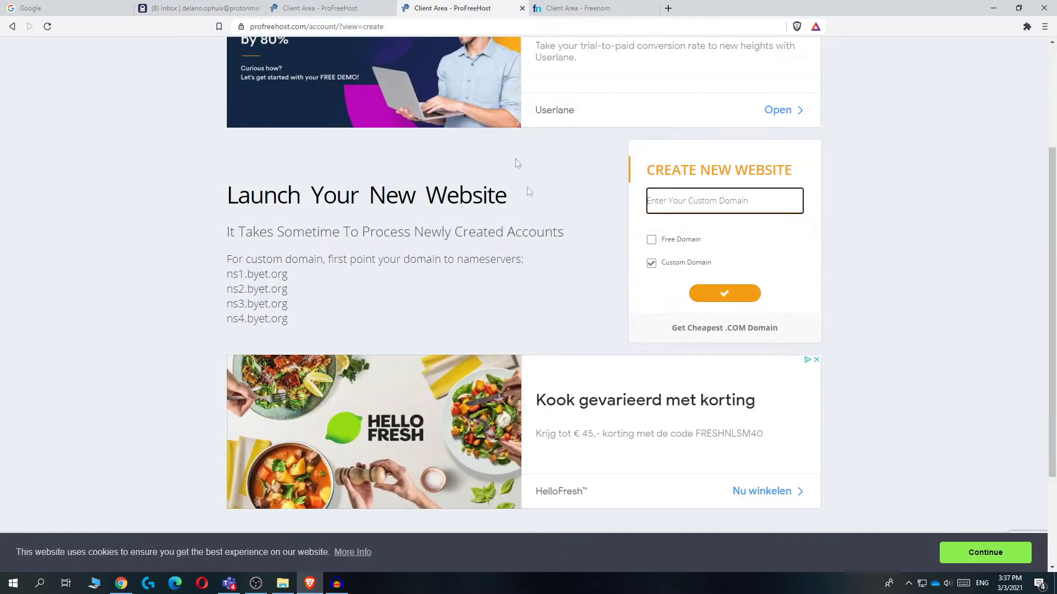
pyautogui.write('bolsten.ml')
pyautogui.moveTo(647, 226); pyautogui.dragTo(733, 232)
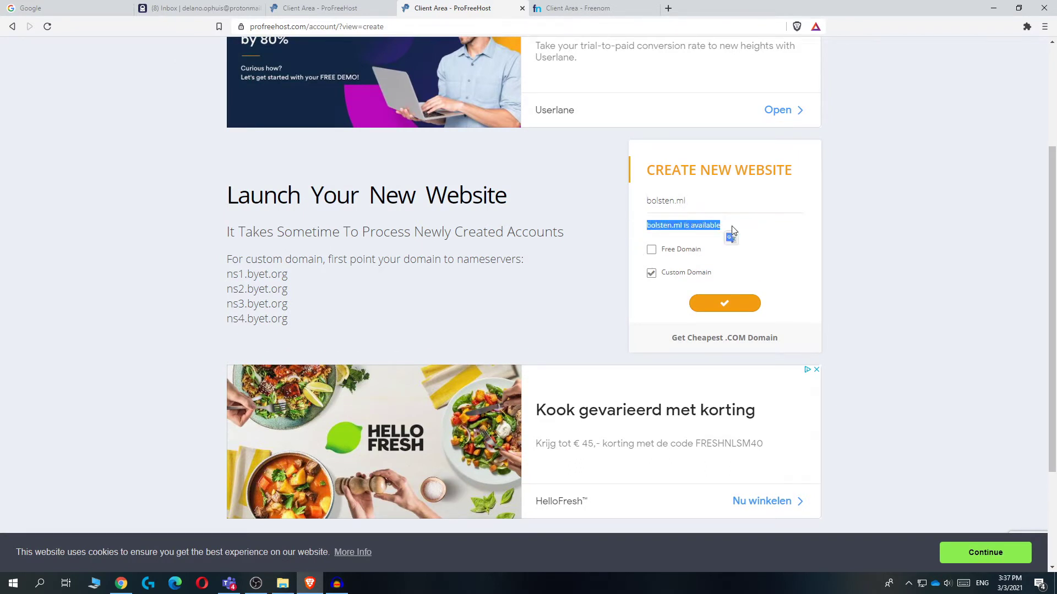
pyautogui.click(672, 295)
# Submit the bolsten.ml website and solve the palm-tree captcha
pyautogui.click(730, 305)
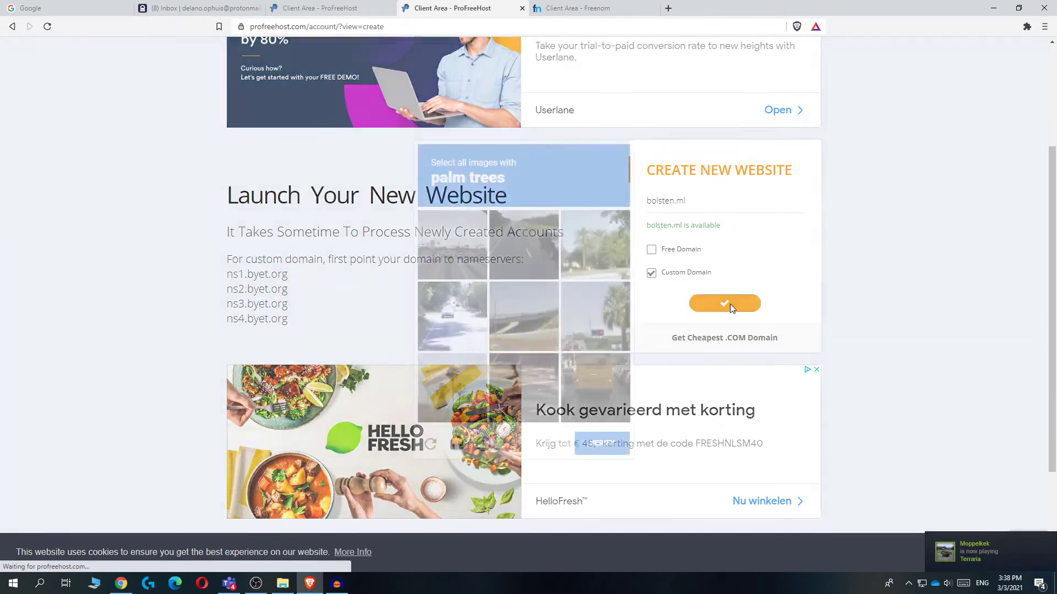
pyautogui.click(575, 325)
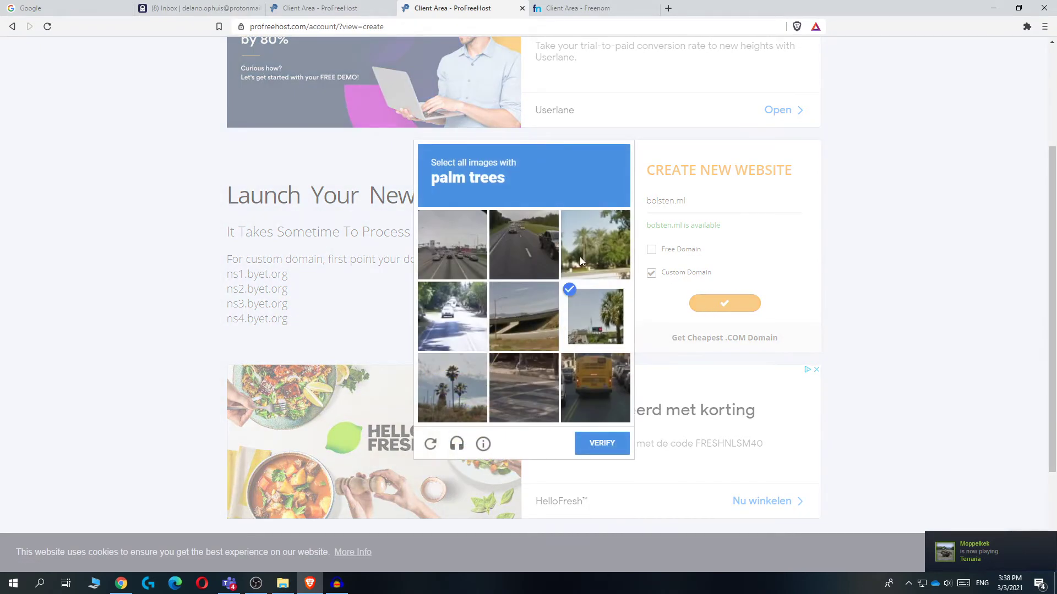
pyautogui.click(582, 263)
pyautogui.click(451, 402)
pyautogui.click(588, 443)
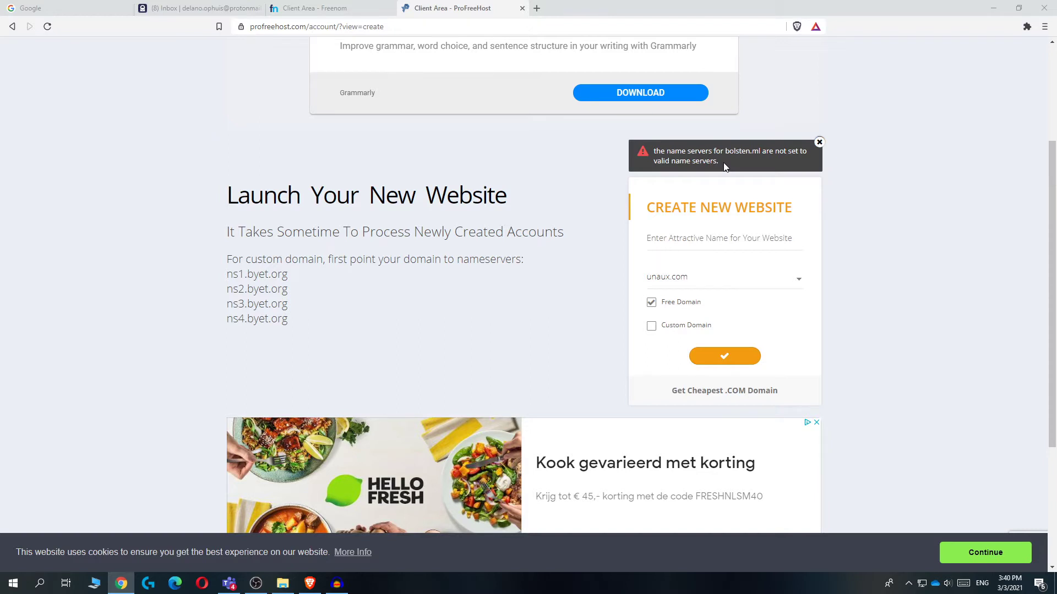
# Copy the byet.org nameserver and open the Nameservers settings for bolsten.ml in Freenom
pyautogui.moveTo(724, 167); pyautogui.dragTo(682, 151)
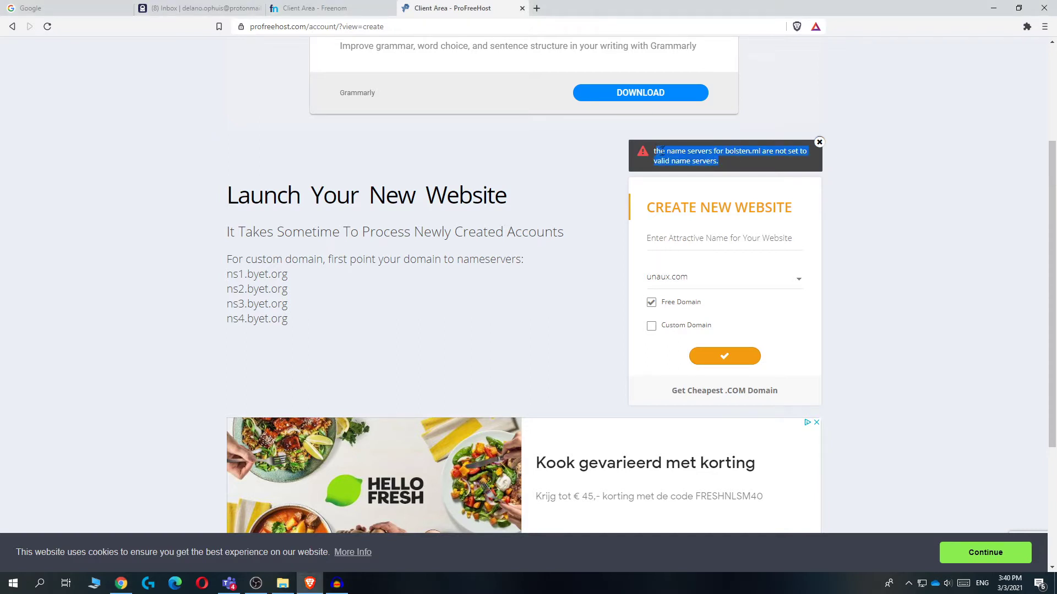
pyautogui.moveTo(295, 284); pyautogui.dragTo(228, 277)
pyautogui.hotkey('ctrl', 'c')
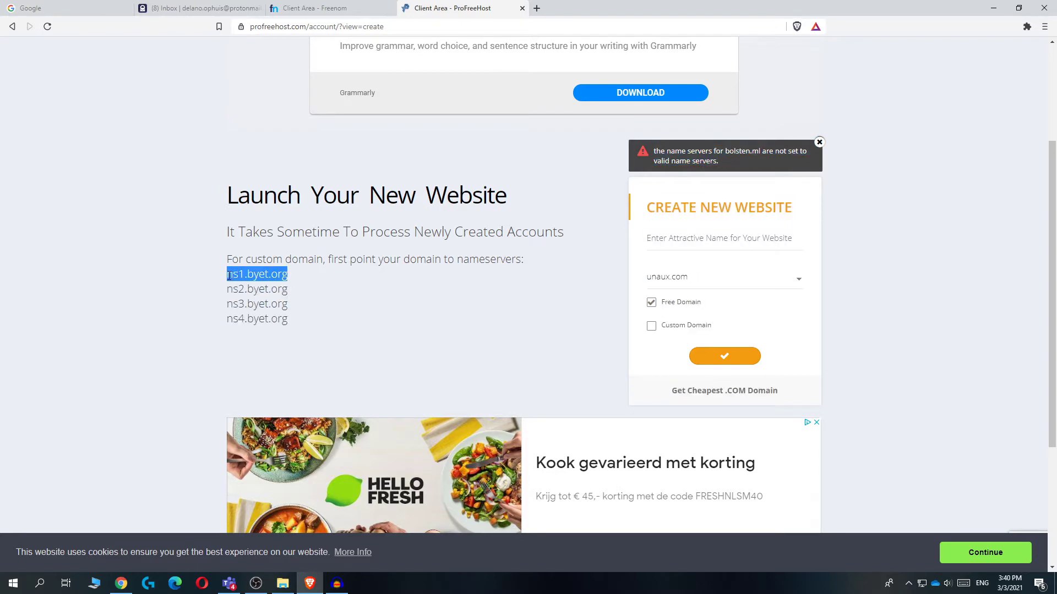
pyautogui.click(311, 8)
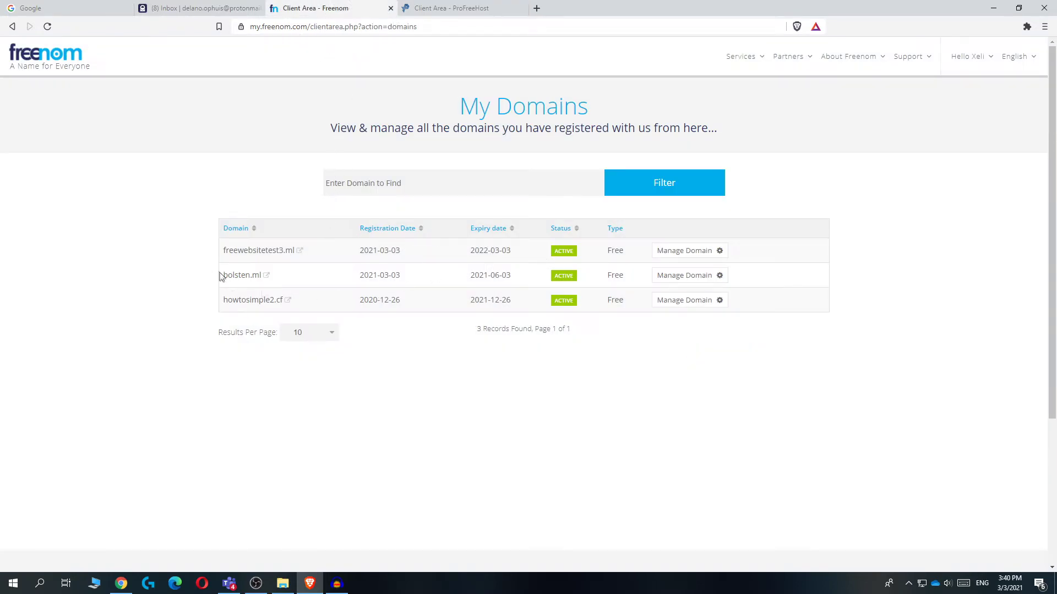
pyautogui.click(680, 281)
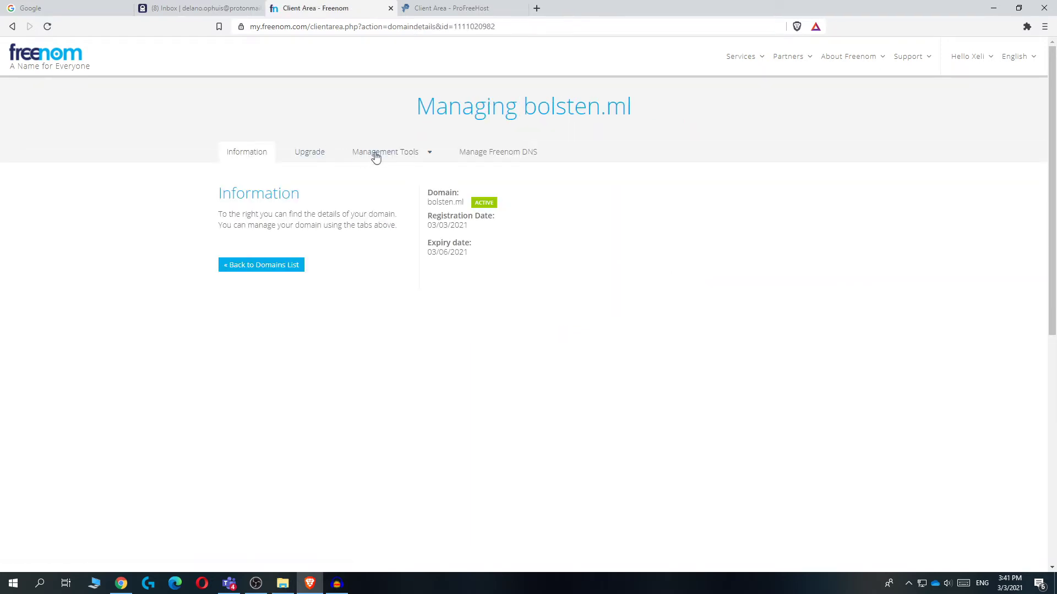
pyautogui.click(402, 157)
pyautogui.click(372, 176)
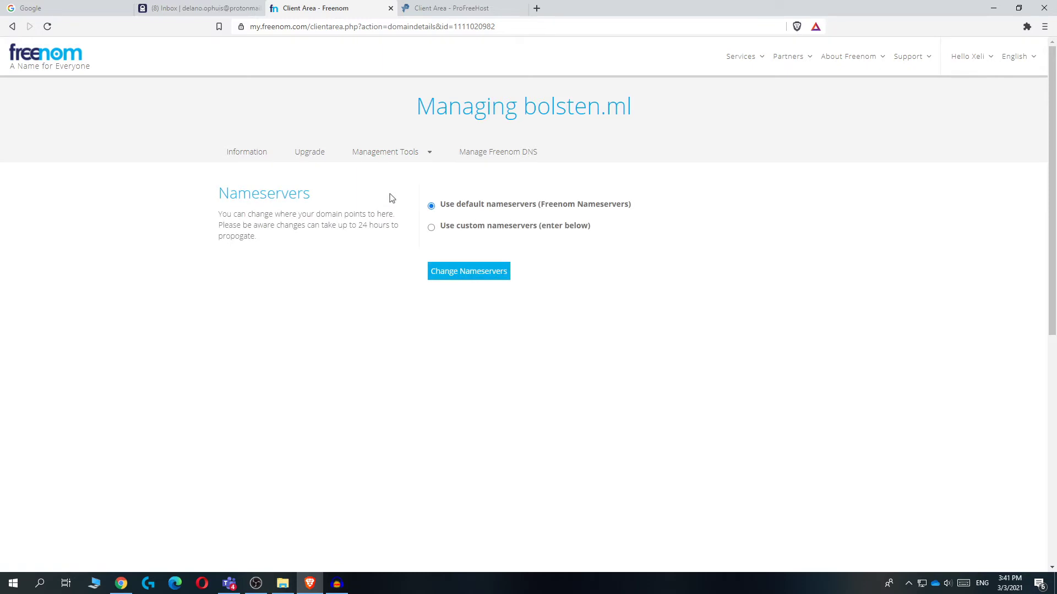
# Switch to custom nameservers, enter ns1–ns4.byet.org, and save the changes
pyautogui.moveTo(636, 206); pyautogui.dragTo(516, 211)
pyautogui.click(578, 226)
pyautogui.click(482, 278)
pyautogui.hotkey('ctrl', 'v')
pyautogui.click(447, 316)
pyautogui.hotkey('ctrl', 'v')
pyautogui.click(432, 354)
pyautogui.hotkey('ctrl', 'v')
pyautogui.click(500, 387)
pyautogui.hotkey('ctrl', 'v')
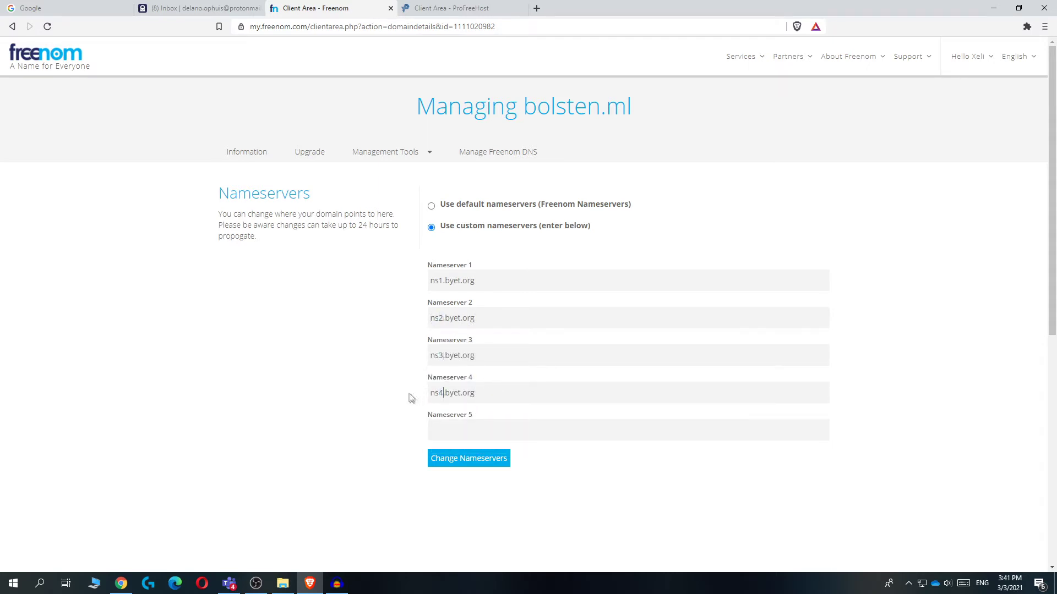
pyautogui.click(453, 467)
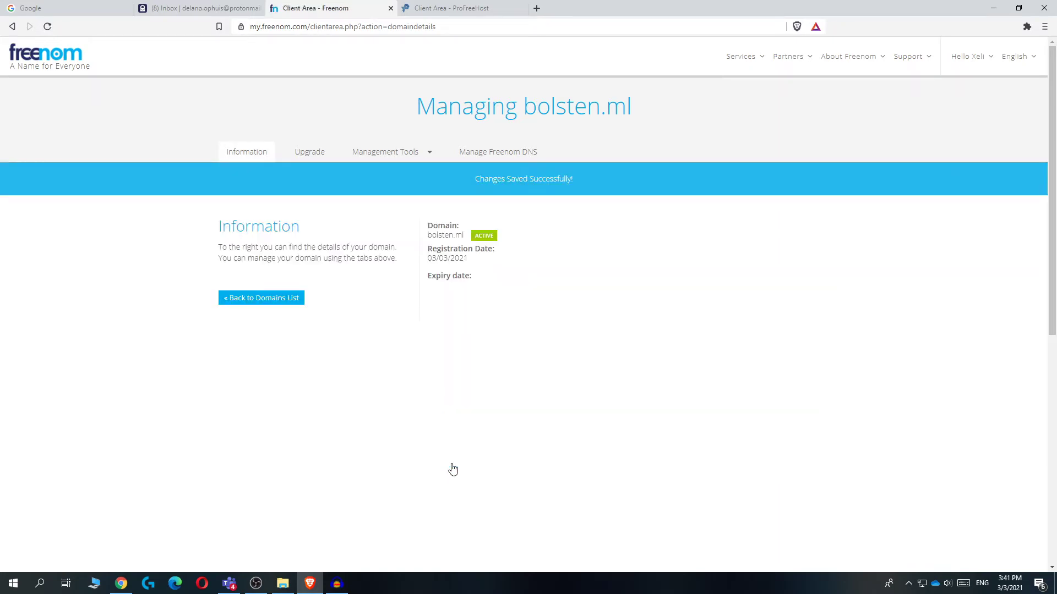
# Confirm Freenom saved the nameservers, then return to ProFreeHost's website creation page
pyautogui.click(460, 8)
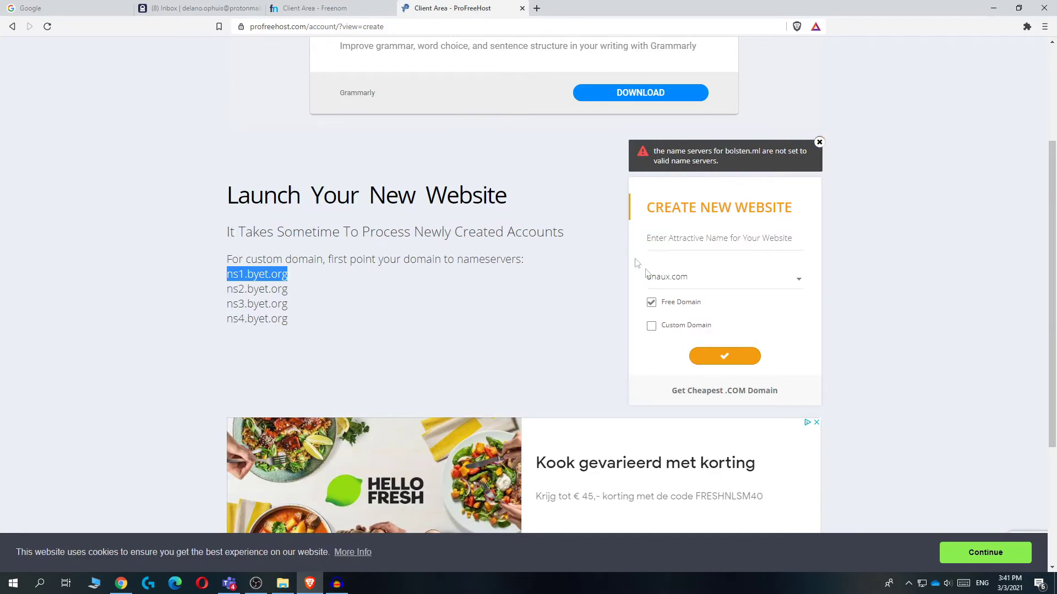
pyautogui.click(352, 7)
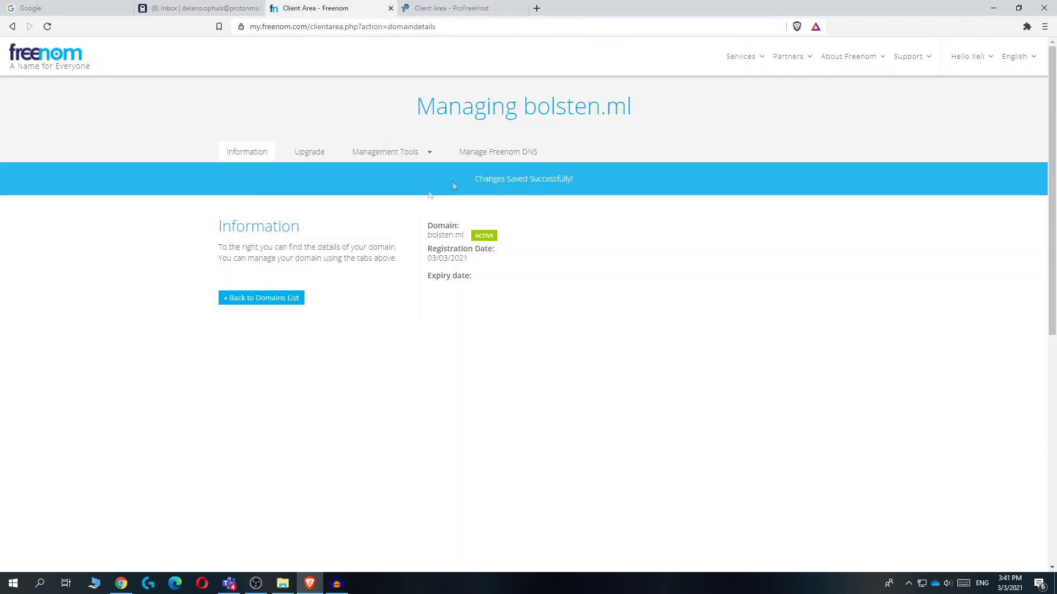
pyautogui.click(437, 8)
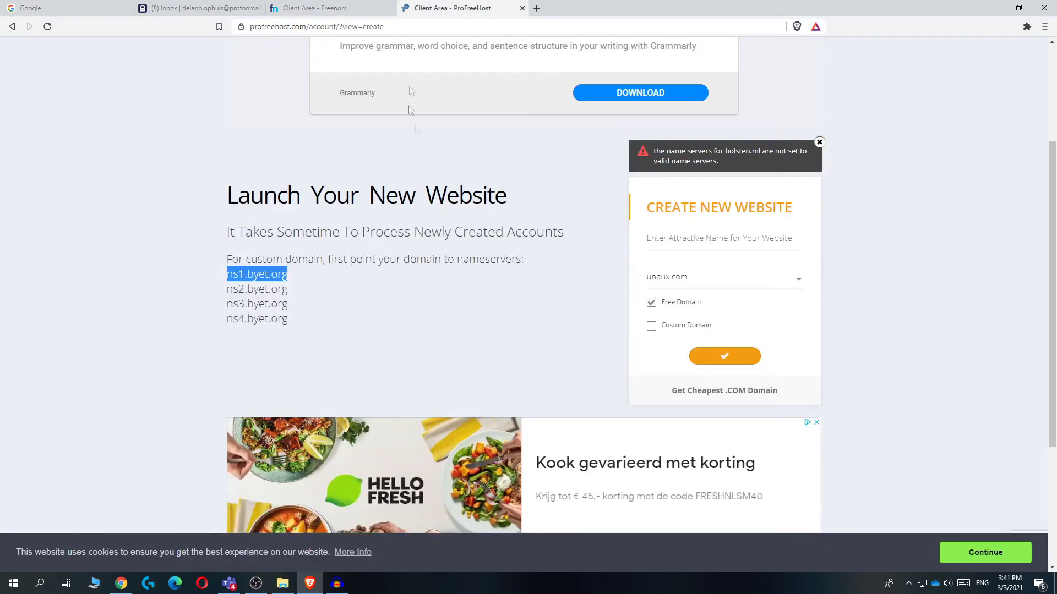
pyautogui.click(329, 9)
pyautogui.click(434, 9)
# Tick Custom Domain, paste bolsten.ml copied from Freenom as the website name, and submit
pyautogui.click(725, 356)
pyautogui.click(685, 238)
pyautogui.click(655, 326)
pyautogui.hotkey('ctrl', 'v')
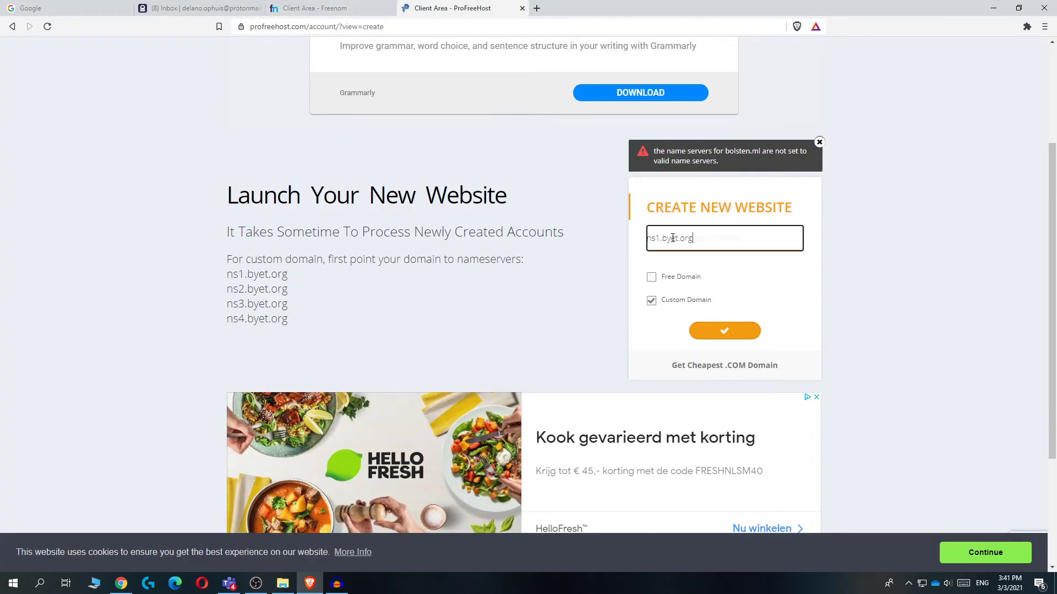
pyautogui.click(380, 8)
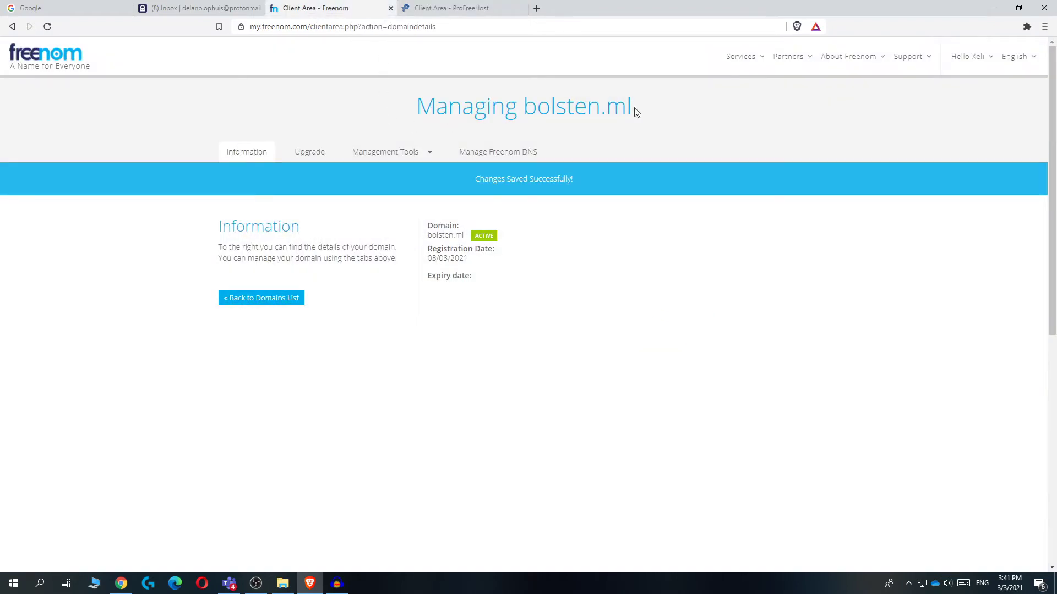
pyautogui.moveTo(634, 110); pyautogui.dragTo(522, 107)
pyautogui.hotkey('ctrl', 'c')
pyautogui.click(451, 9)
pyautogui.click(685, 238)
pyautogui.hotkey('ctrl', 'v')
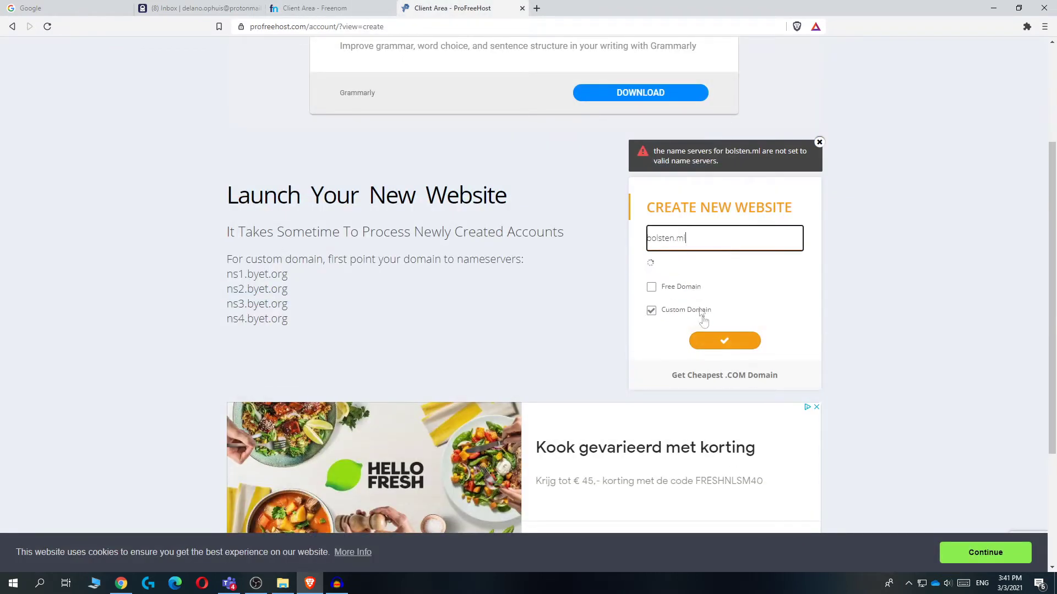
pyautogui.click(708, 343)
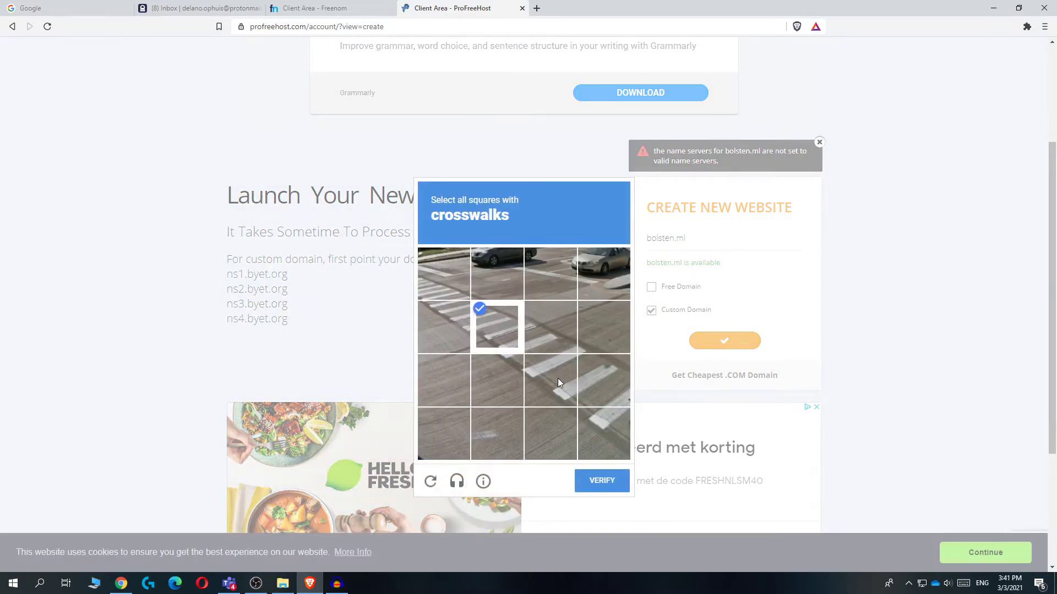
# Solve the reCAPTCHA crosswalk and fire hydrant image challenges
pyautogui.click(602, 480)
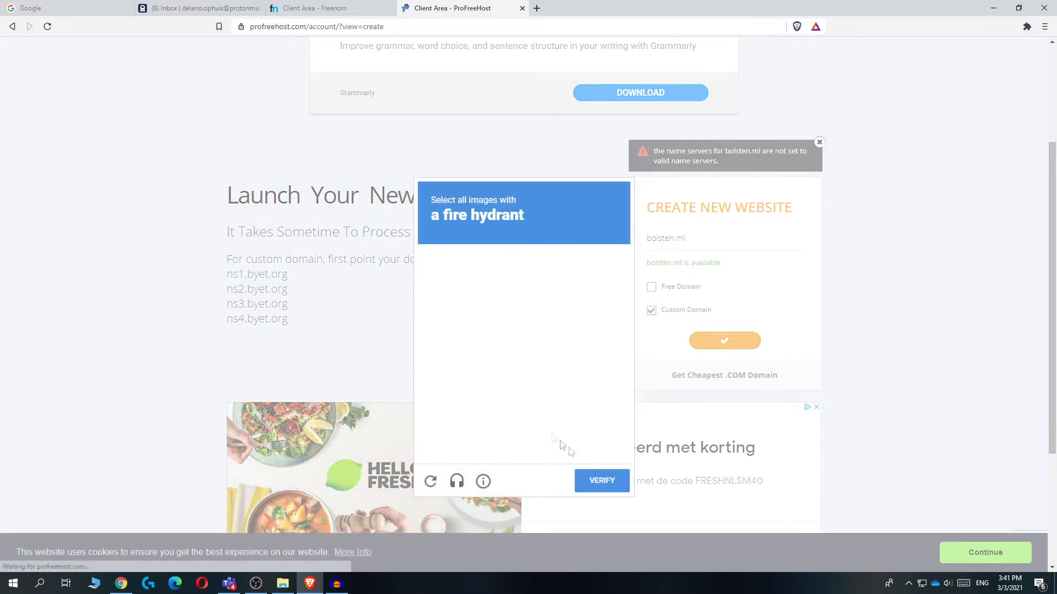
pyautogui.click(498, 285)
pyautogui.click(516, 411)
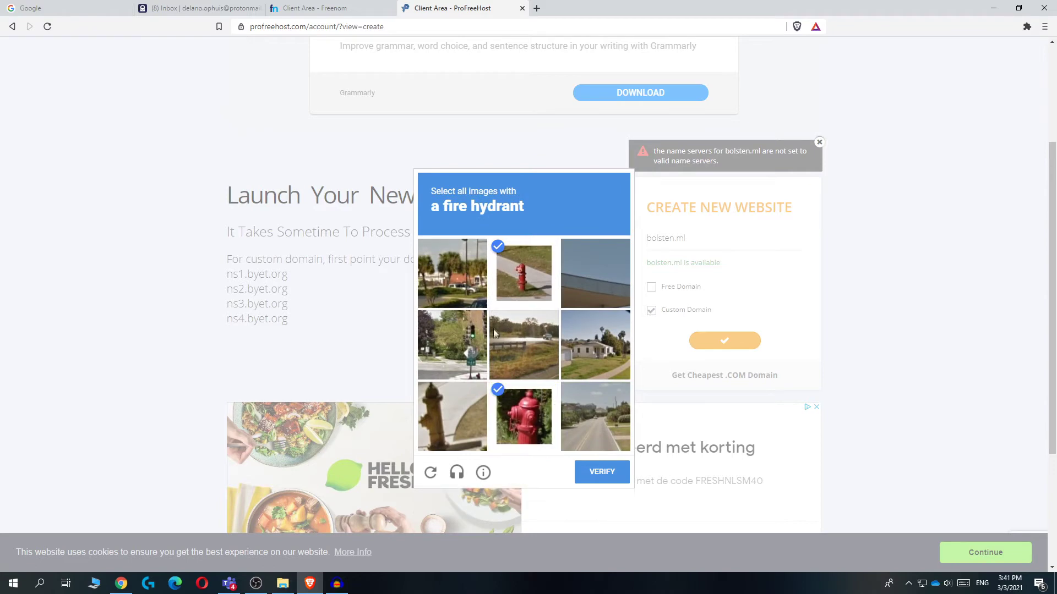
pyautogui.click(591, 471)
pyautogui.click(452, 417)
pyautogui.click(460, 359)
pyautogui.click(605, 473)
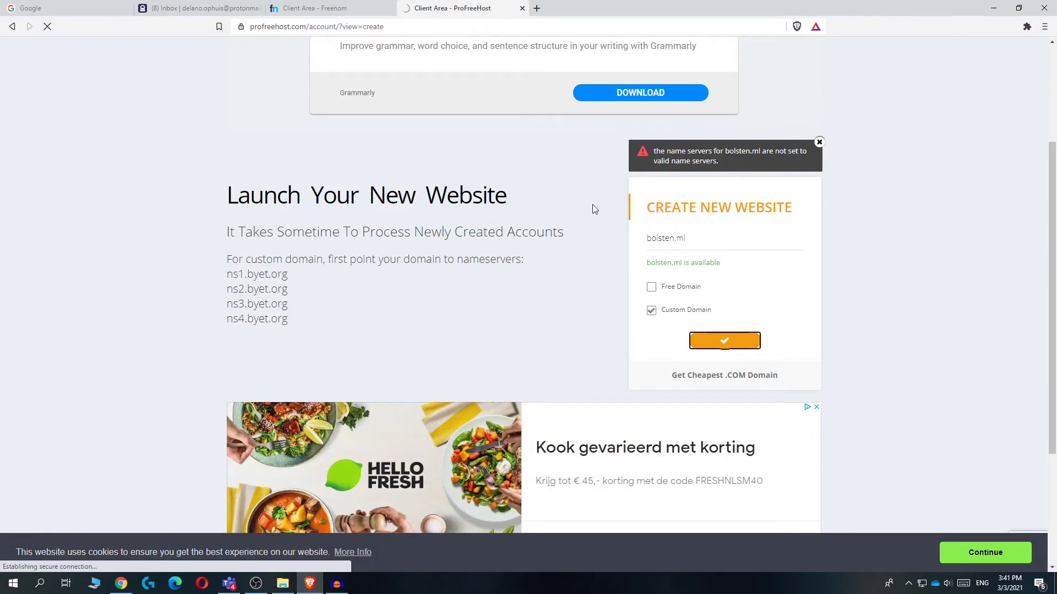
# Dismiss the Google recaptcha invalid error notice
pyautogui.scroll(-4, 644, 261)
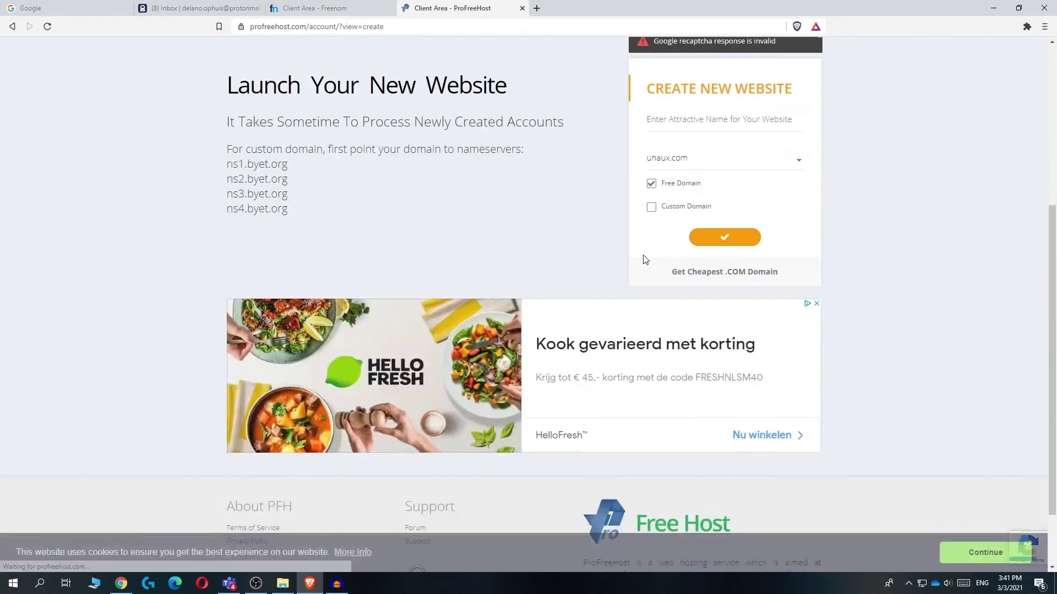
pyautogui.scroll(2, 646, 260)
pyautogui.click(818, 142)
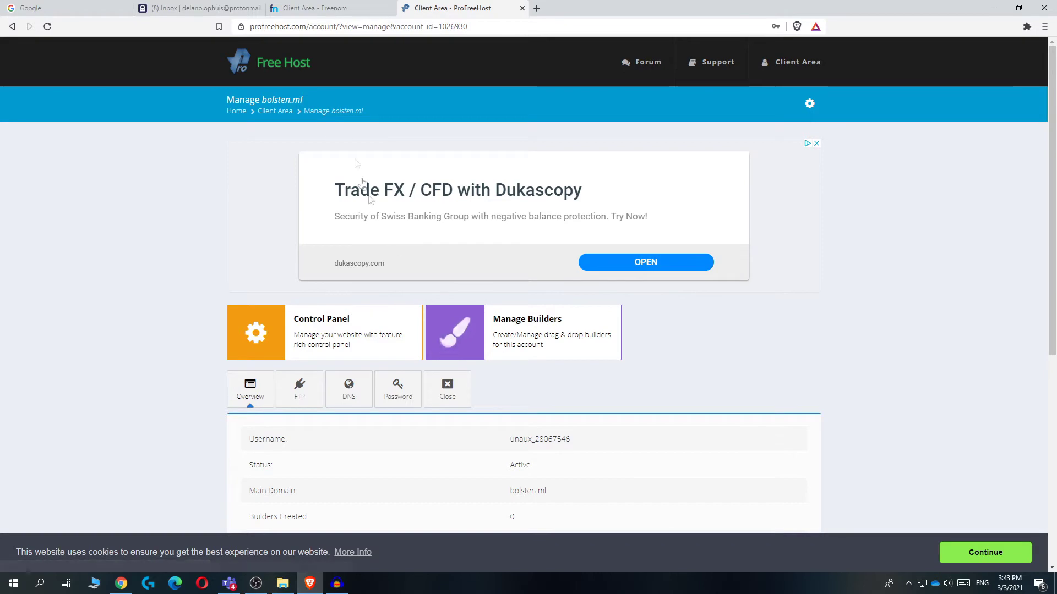
# On the Manage bolsten.ml page, launch the Control Panel in a new tab
pyautogui.scroll(-1, 298, 274)
pyautogui.scroll(-2, 297, 274)
pyautogui.scroll(3, 243, 248)
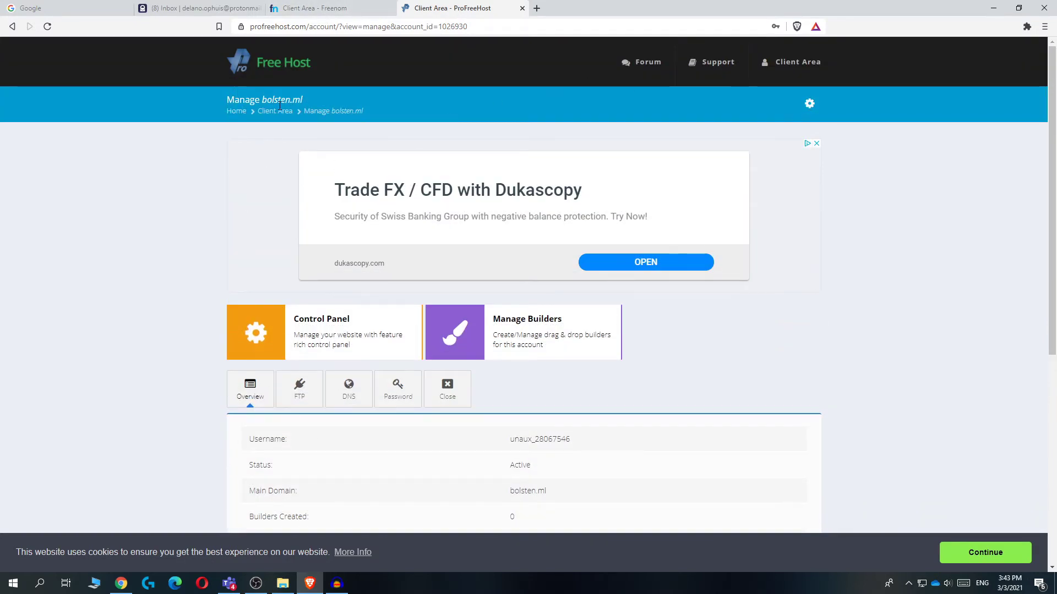
pyautogui.scroll(-2, 237, 181)
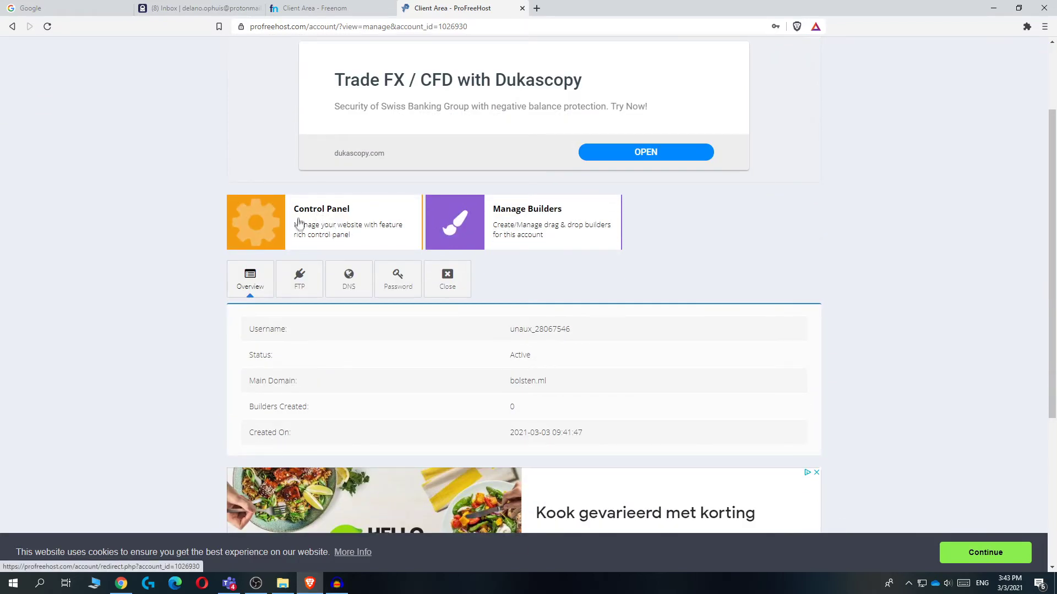
pyautogui.scroll(-1, 270, 223)
pyautogui.click(276, 168)
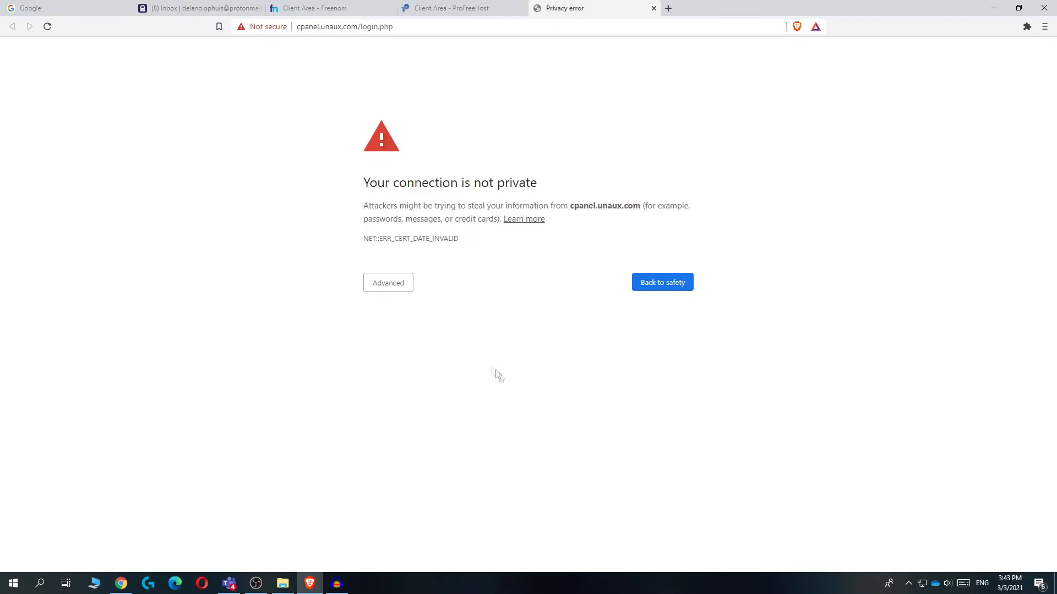
# Proceed past the cpanel.unaux.com certificate warning, resubmit the login, and approve service emails
pyautogui.click(388, 283)
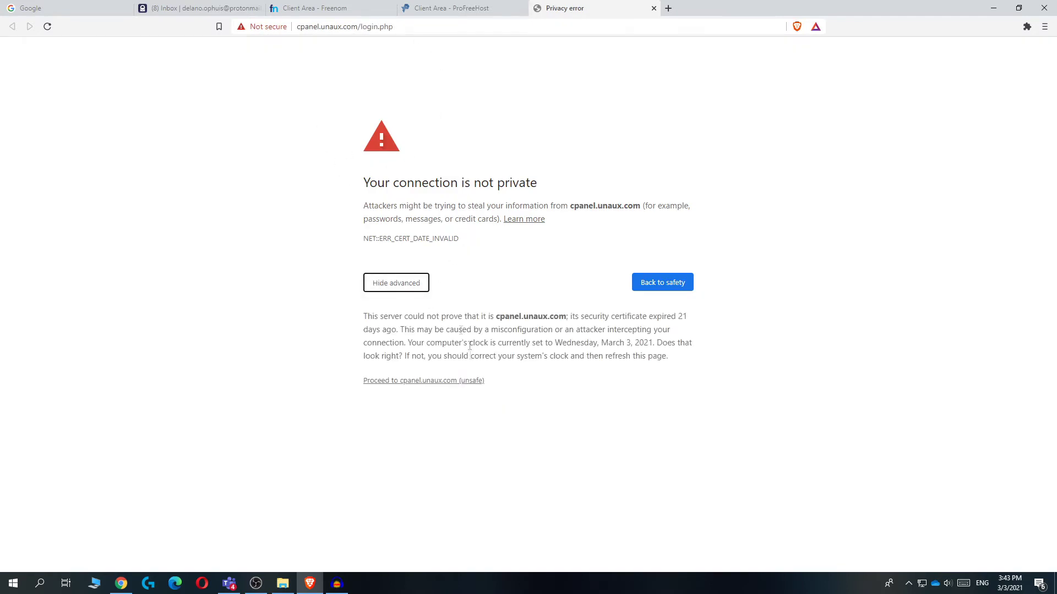
pyautogui.click(401, 382)
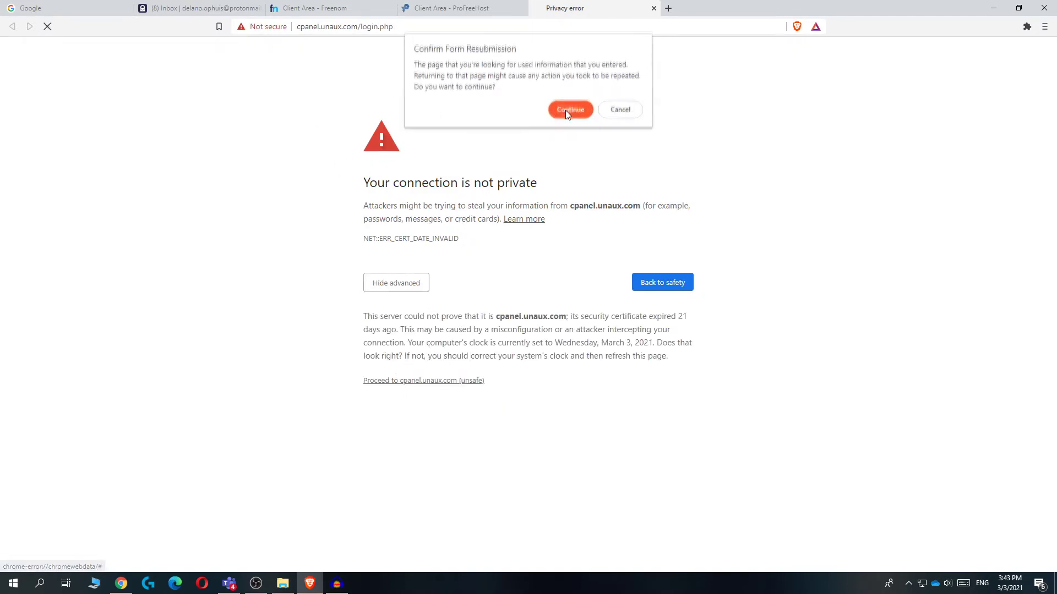
pyautogui.click(567, 109)
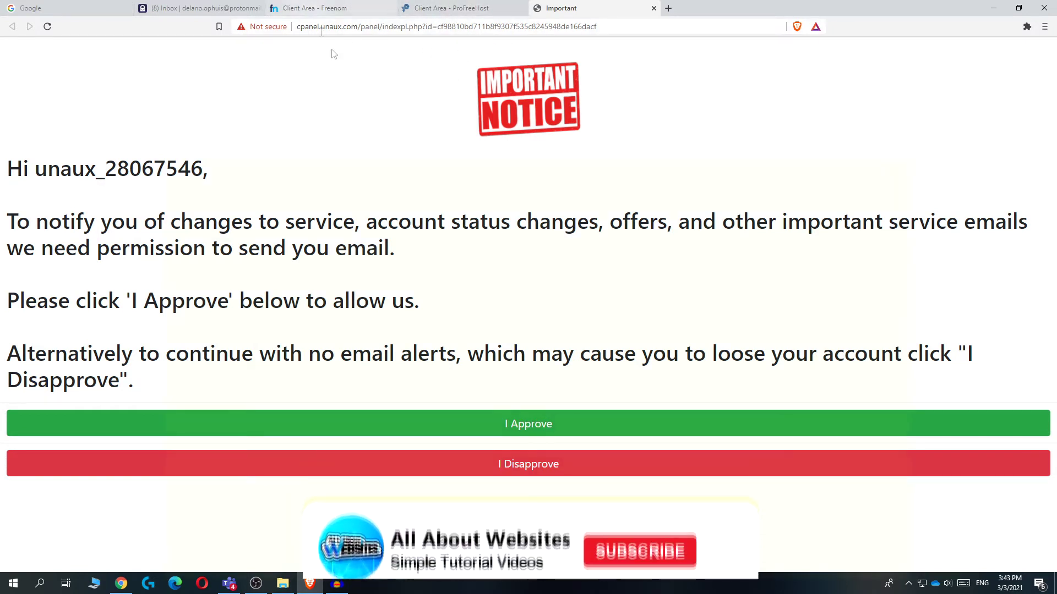
pyautogui.click(482, 432)
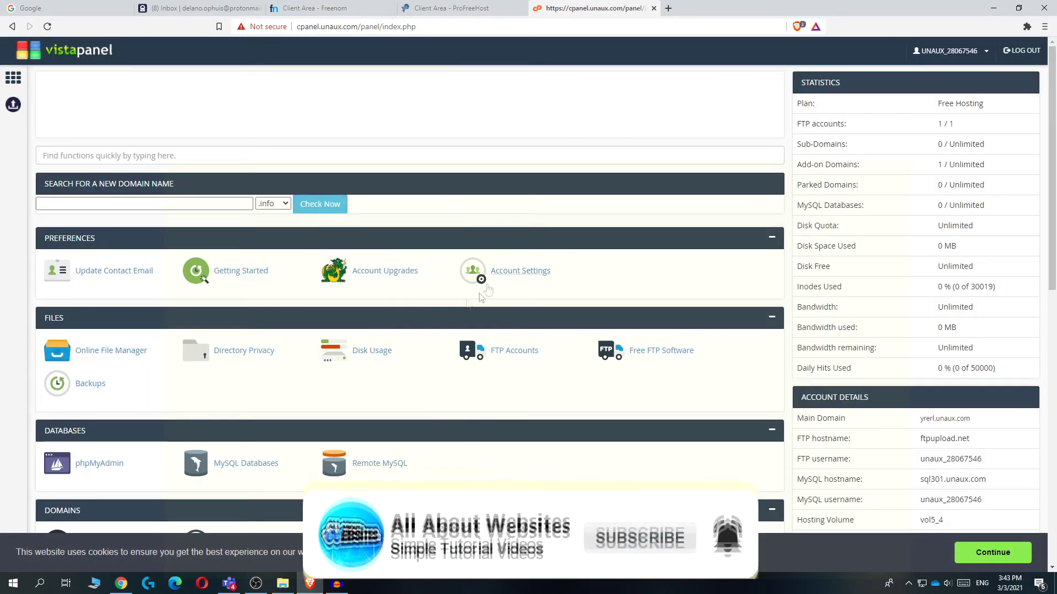
# Launch Softaculous Apps Installer from VistaPanel's Software section
pyautogui.scroll(-10, 335, 268)
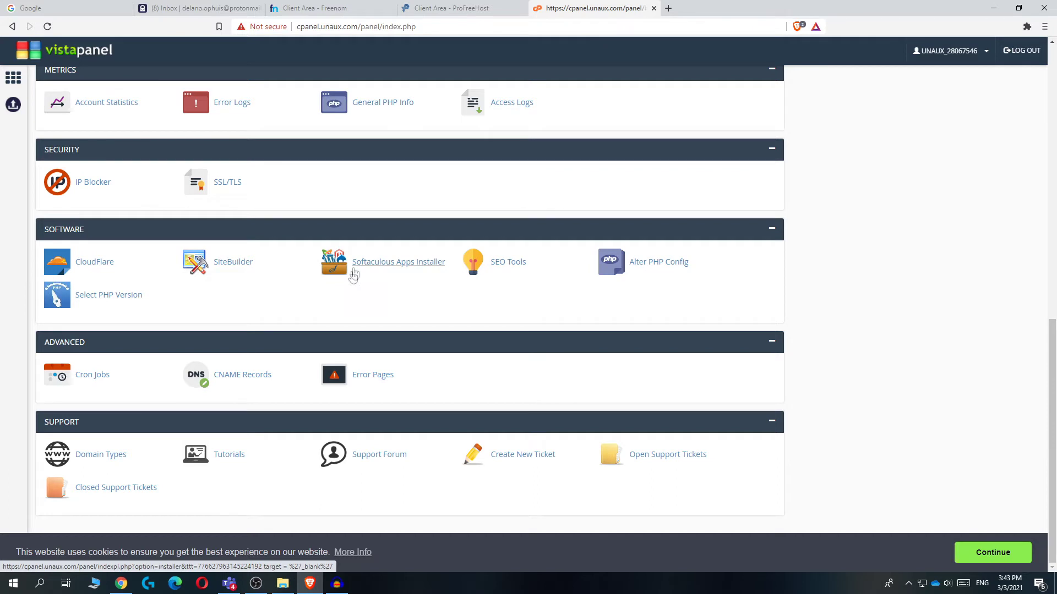
pyautogui.click(366, 262)
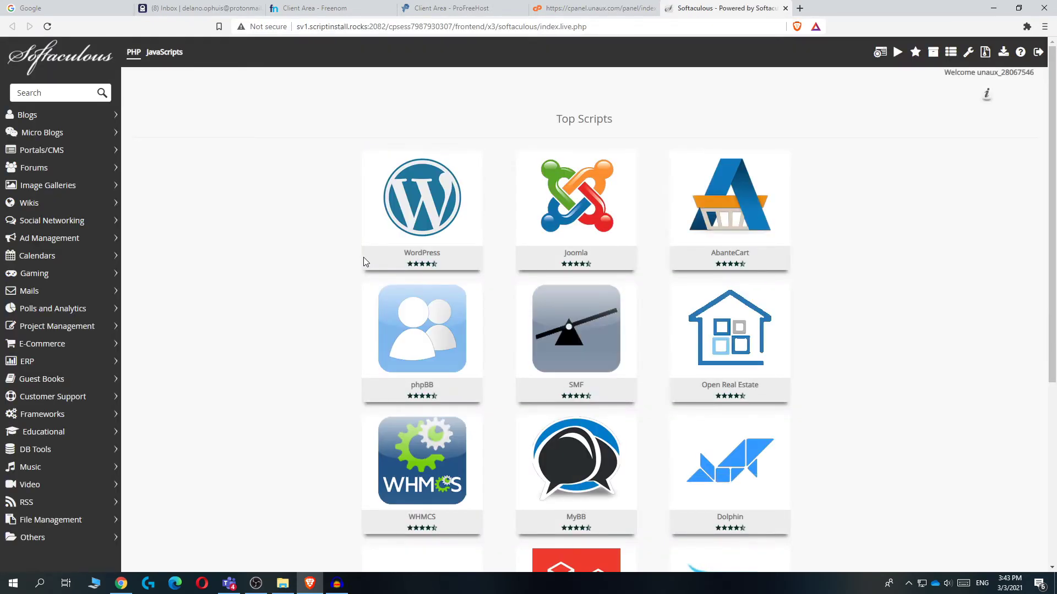
pyautogui.moveTo(367, 242)
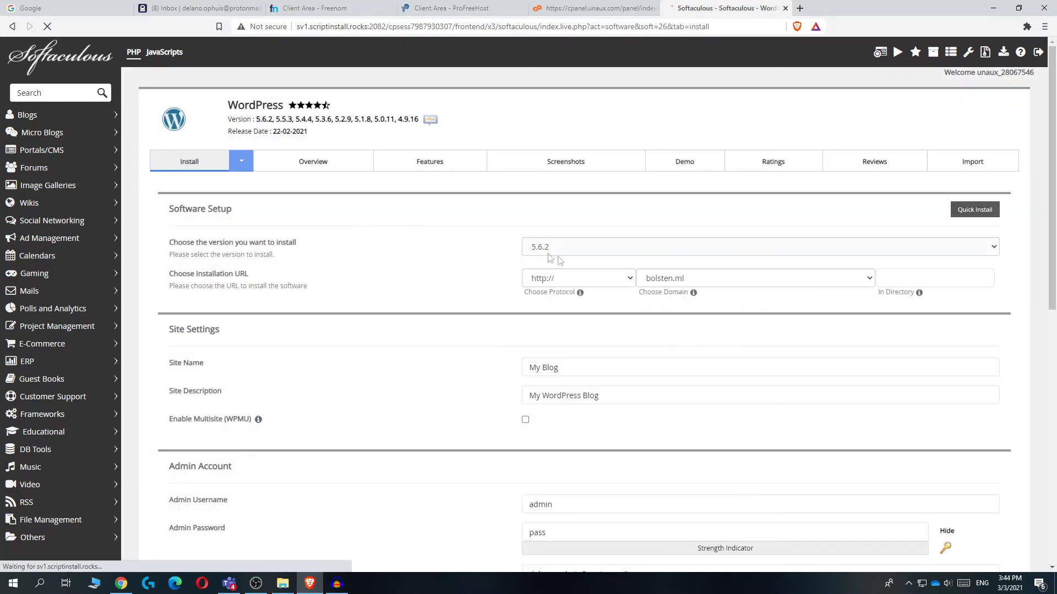
pyautogui.scroll(-1, 559, 256)
pyautogui.click(567, 223)
pyautogui.click(526, 225)
pyautogui.click(527, 225)
pyautogui.click(580, 223)
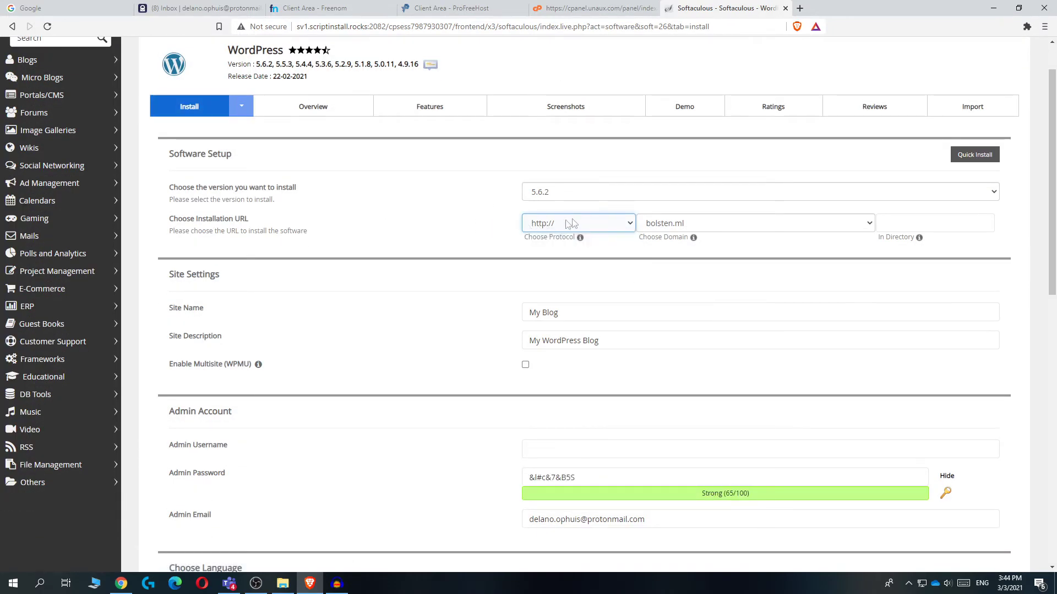
pyautogui.scroll(-1, 531, 193)
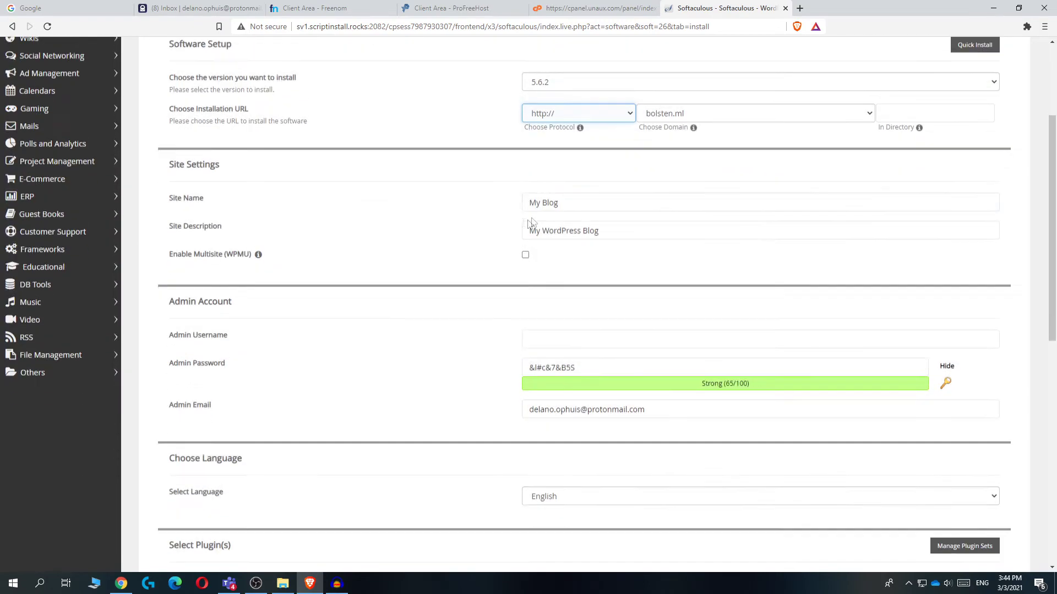
pyautogui.click(550, 136)
pyautogui.click(550, 141)
# Fill in the Site Name and Site Description fields
pyautogui.scroll(-1, 522, 155)
pyautogui.moveTo(573, 201); pyautogui.dragTo(512, 204)
pyautogui.write('bolsten')
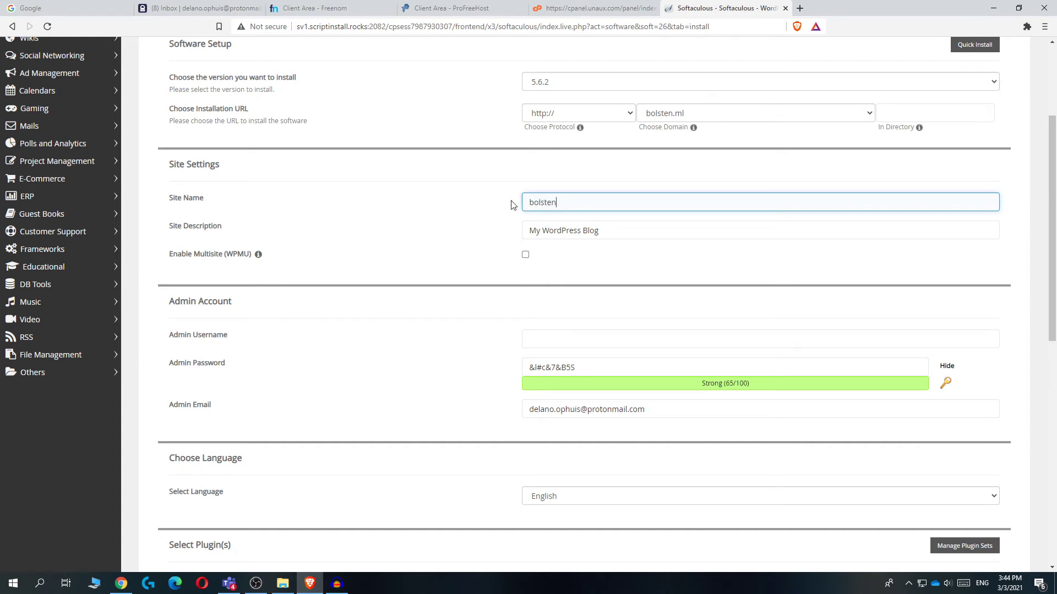
pyautogui.press('Tab')
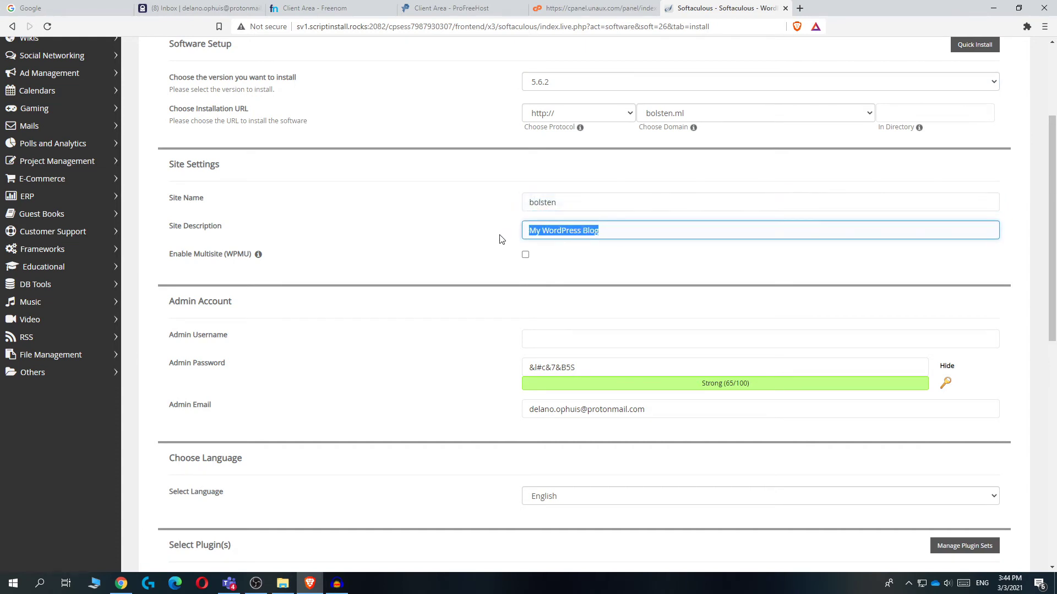
pyautogui.write('test description')
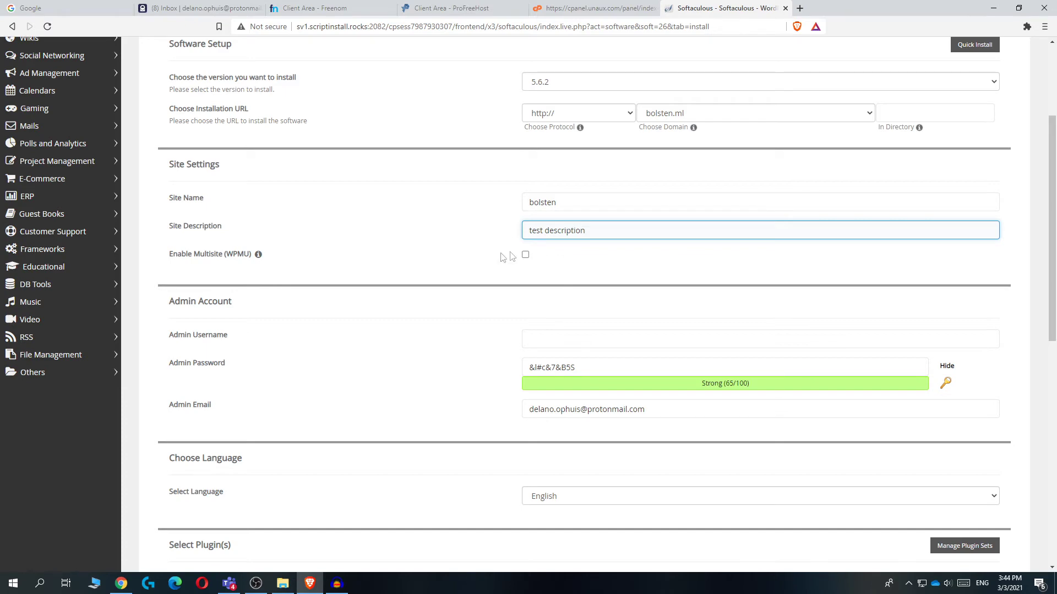
# Enter the admin username and password, masking the password field
pyautogui.scroll(-4, 460, 278)
pyautogui.click(544, 124)
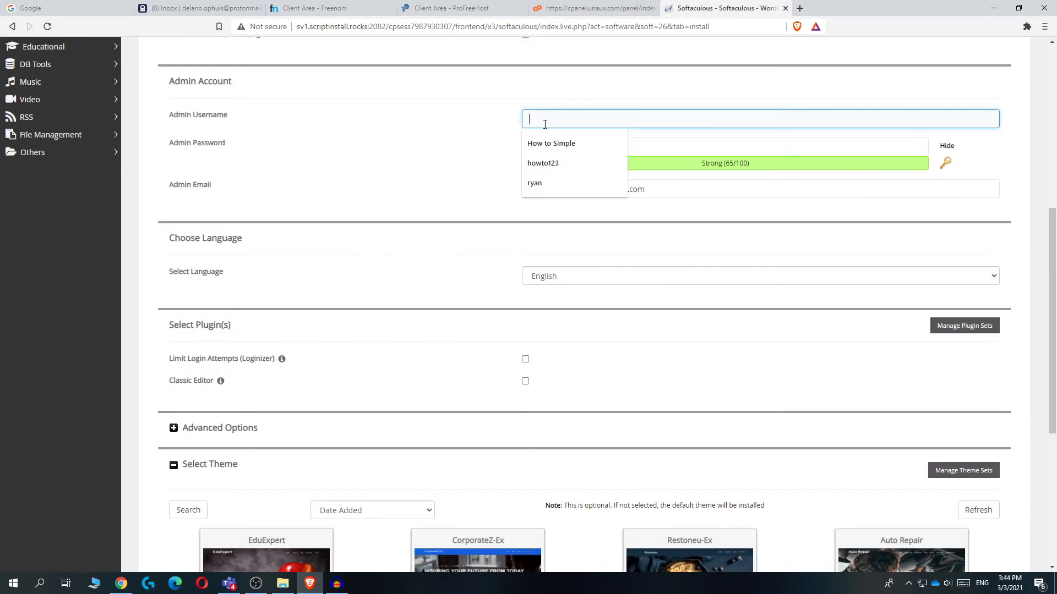
pyautogui.write('ry')
pyautogui.press('BackSpace')
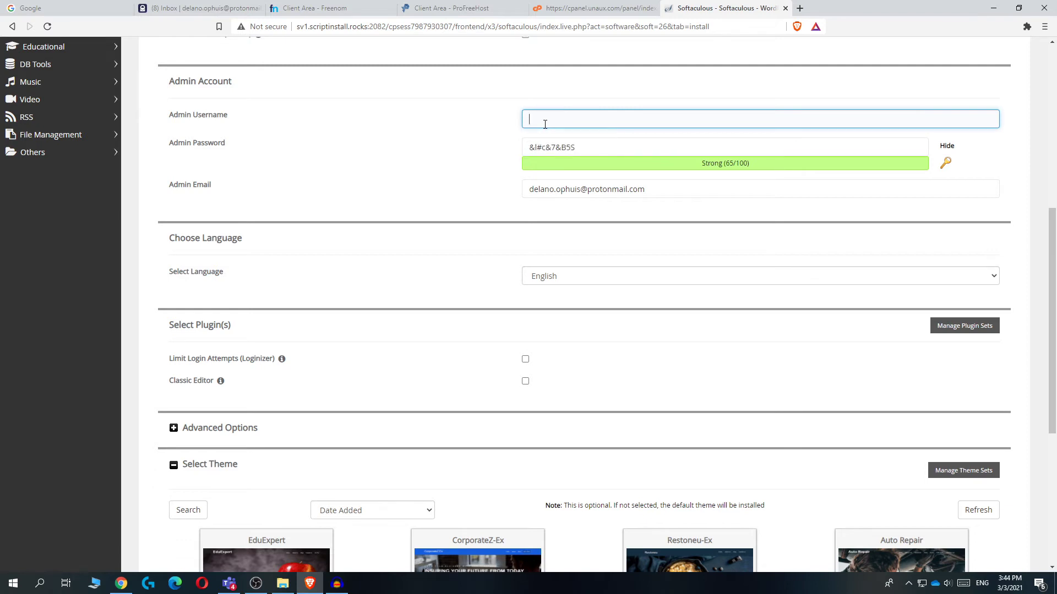
pyautogui.click(591, 147)
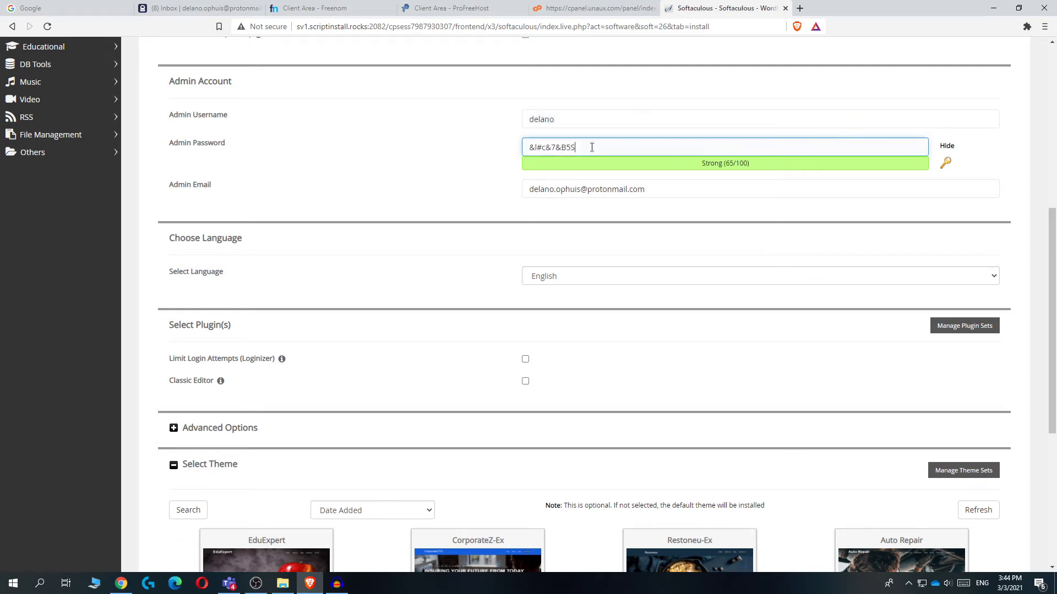
pyautogui.click(957, 147)
pyautogui.click(545, 187)
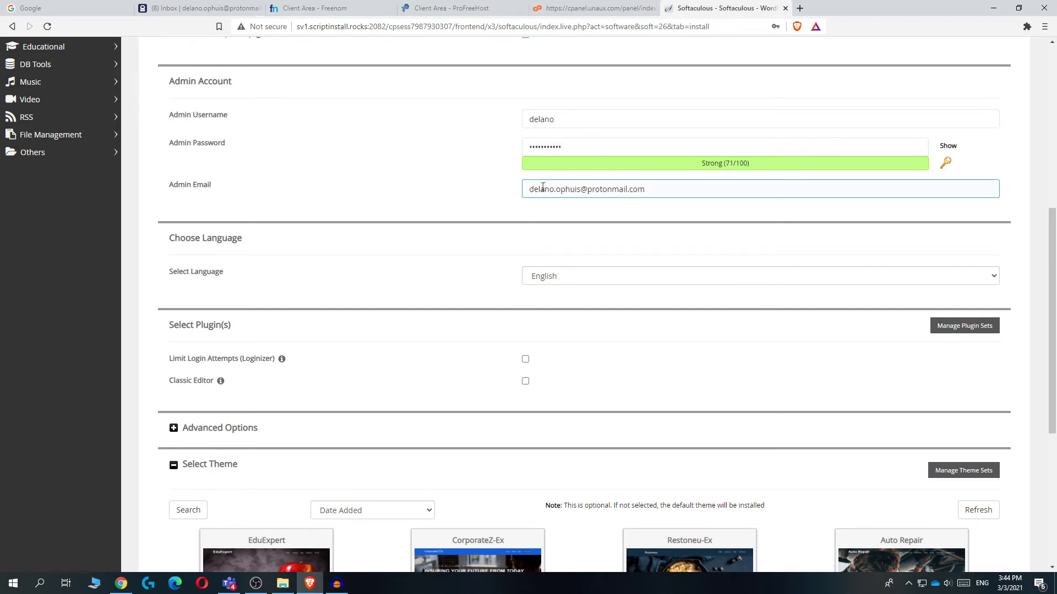
# Run the WordPress installation and save the new login in the browser
pyautogui.scroll(-6, 544, 187)
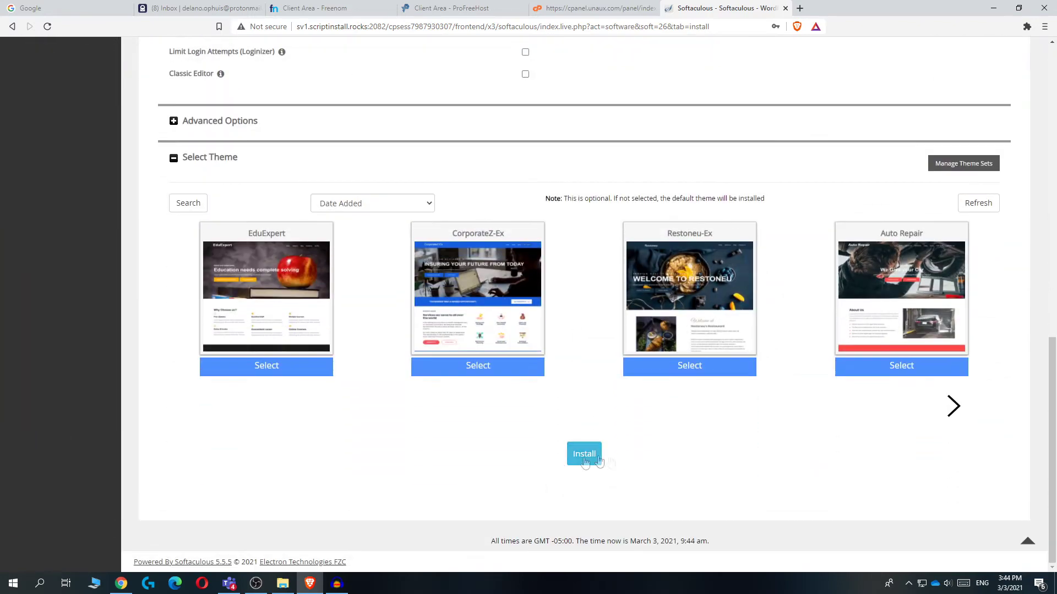
pyautogui.click(598, 459)
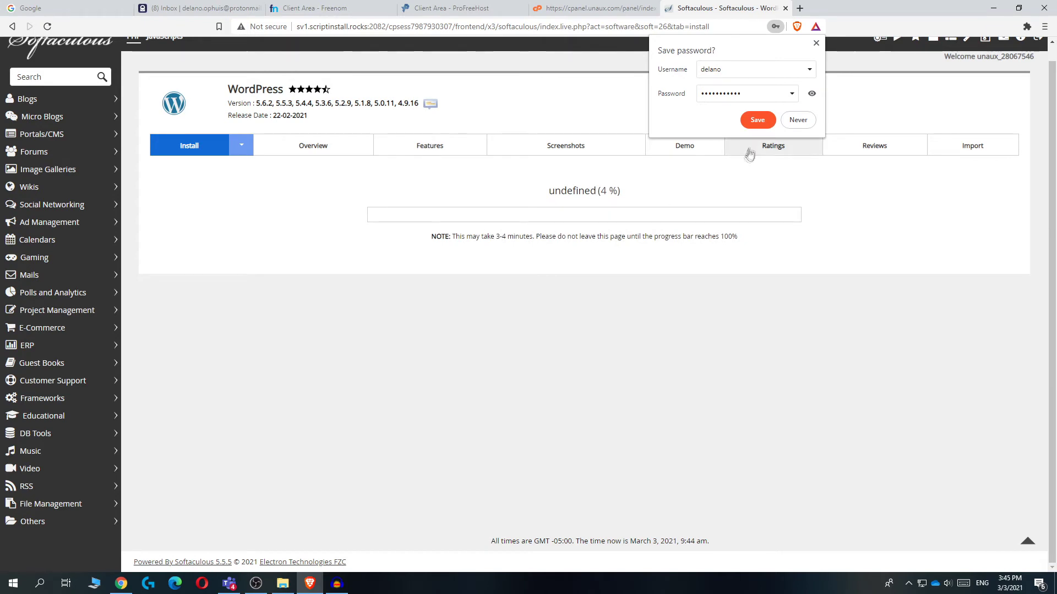
pyautogui.click(767, 120)
pyautogui.moveTo(497, 238); pyautogui.dragTo(523, 238)
pyautogui.click(524, 239)
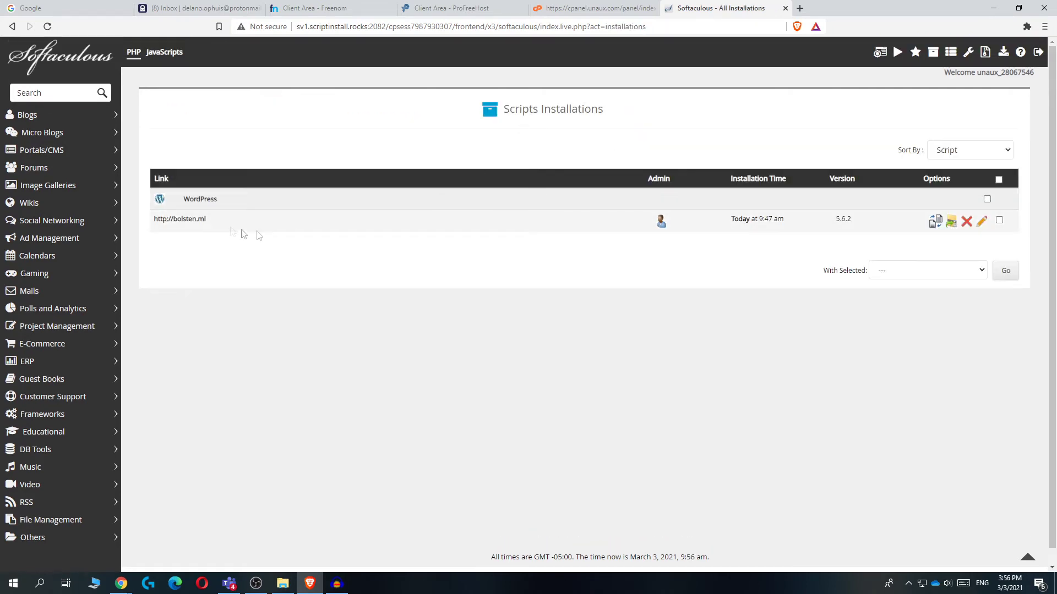
# View the live bolsten.ml site, then go to bolsten.ml/wp-admin
pyautogui.click(183, 219)
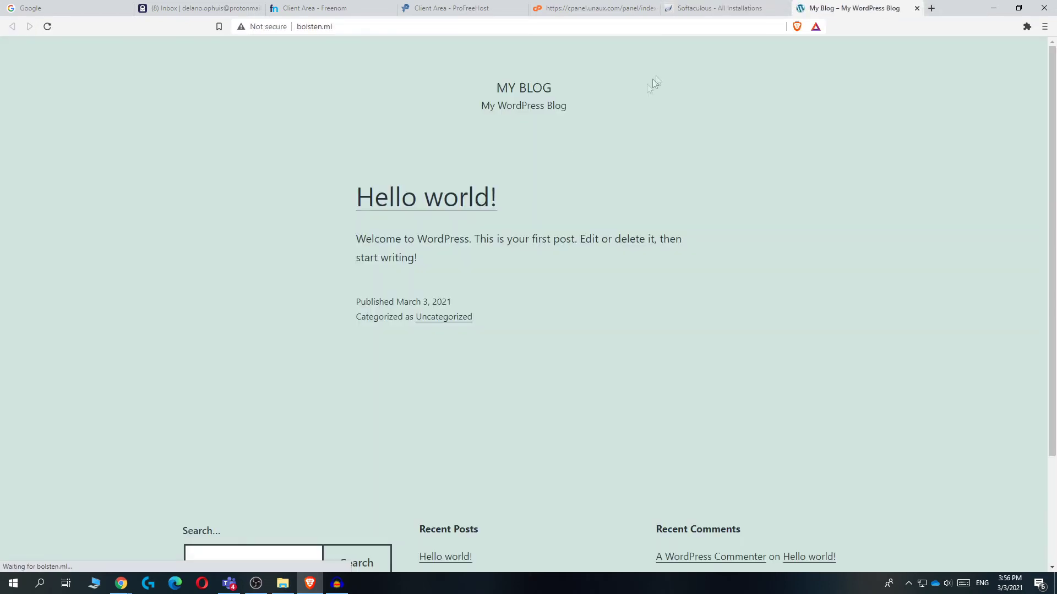
pyautogui.scroll(-3, 529, 206)
pyautogui.scroll(3, 512, 254)
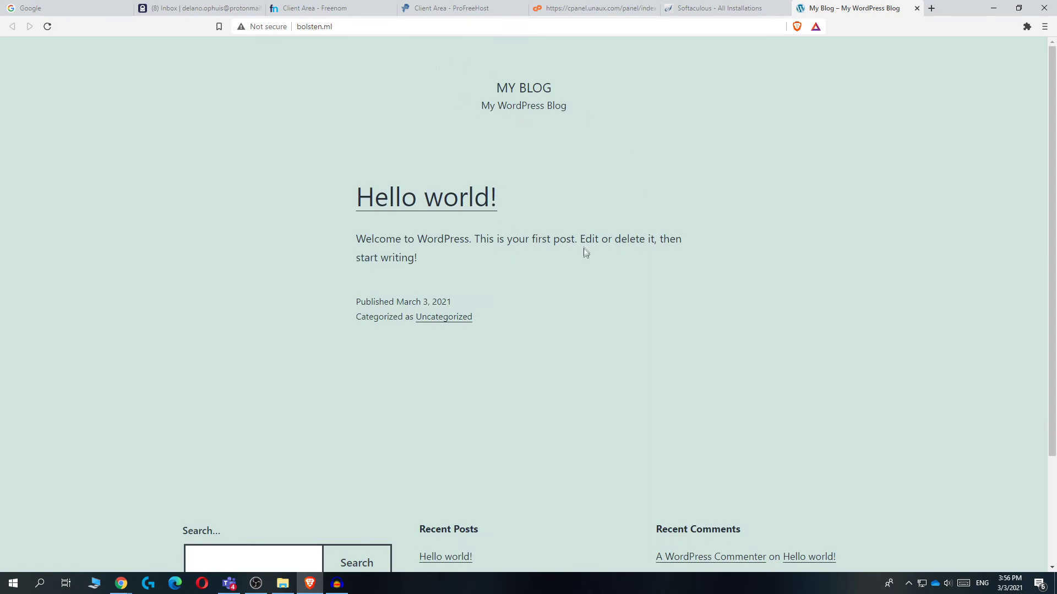
pyautogui.click(368, 27)
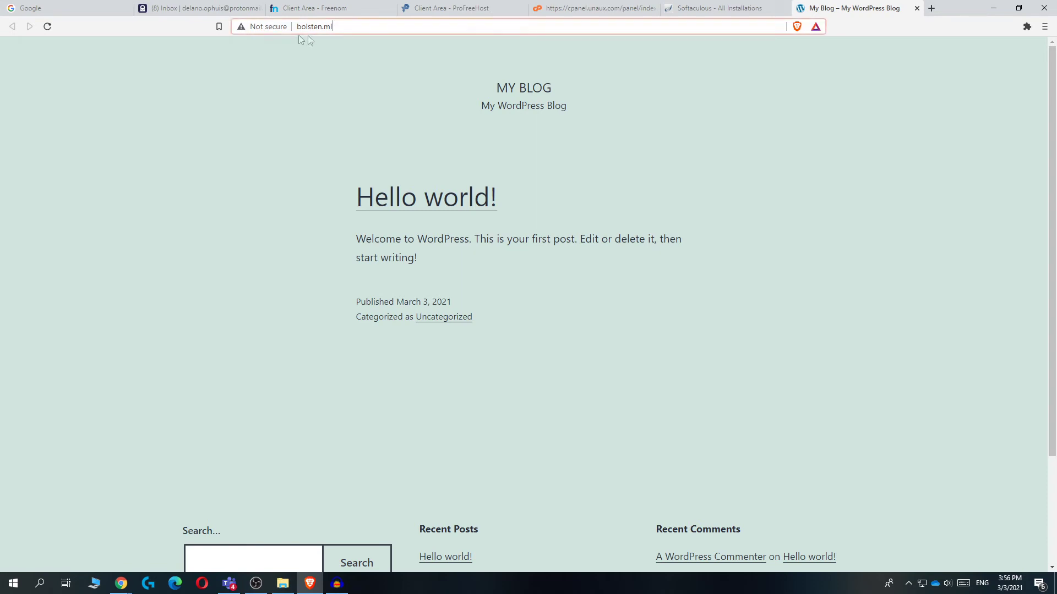
pyautogui.write('/')
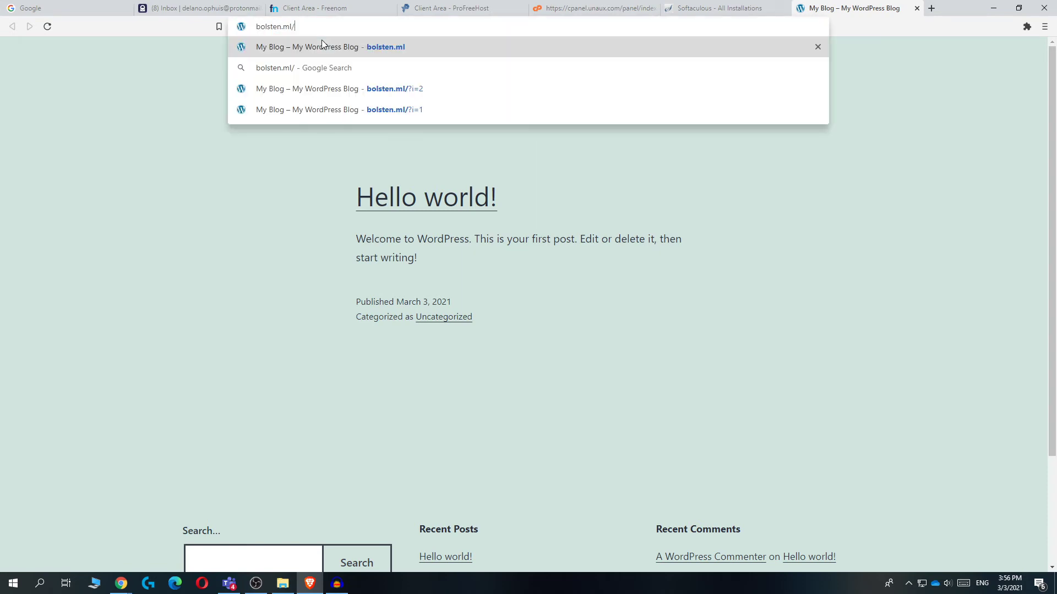
pyautogui.write('wp-adm')
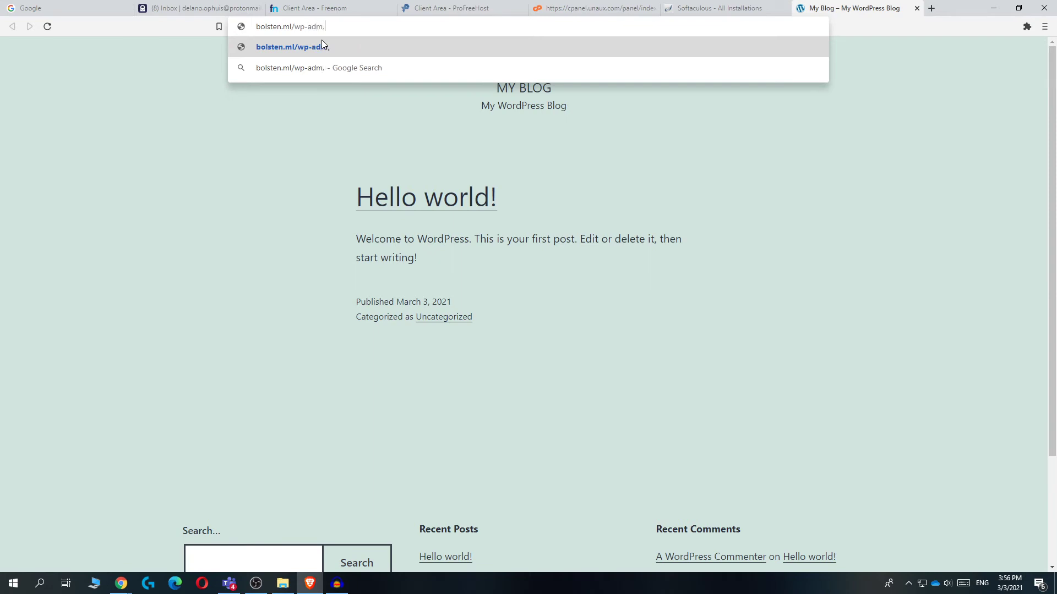
pyautogui.write('in')
pyautogui.press('Return')
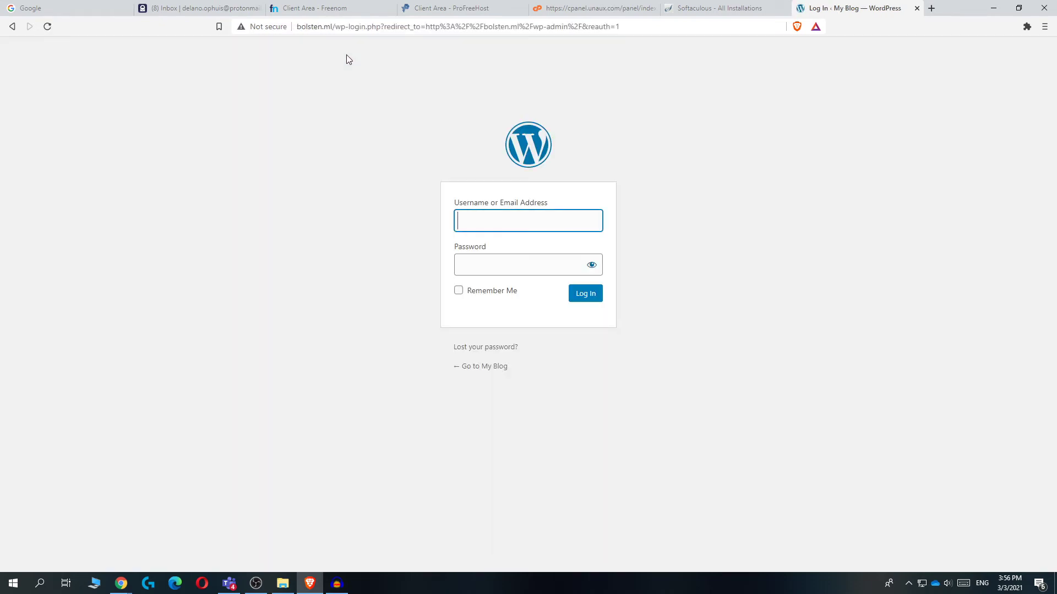
# Log in with the admin username and password, then dismiss the save-password prompt
pyautogui.click(487, 220)
pyautogui.write('delano')
pyautogui.click(480, 267)
pyautogui.hotkey('ctrl', 'v')
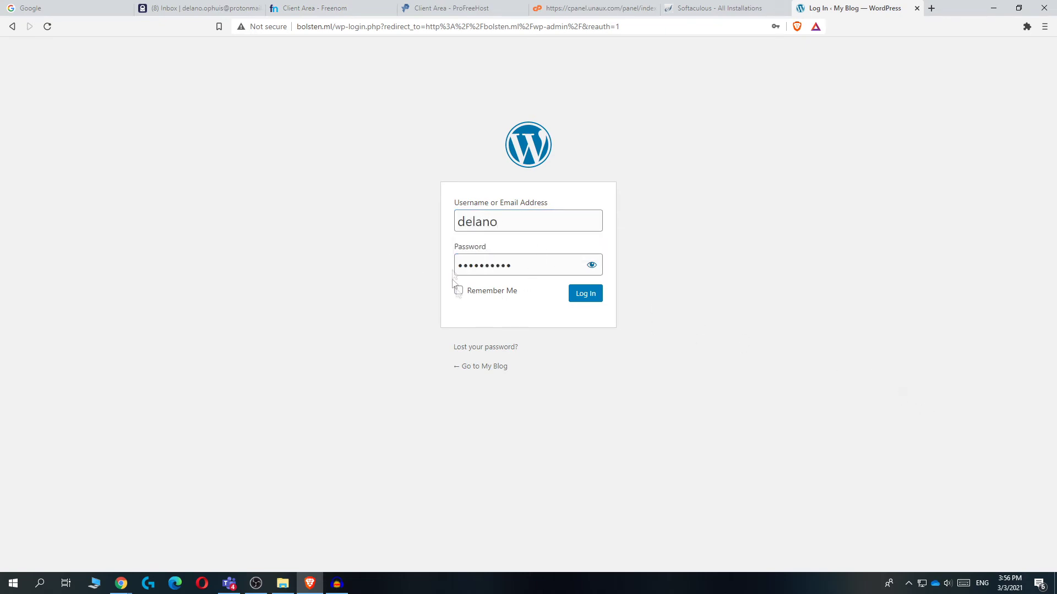
pyautogui.click(582, 302)
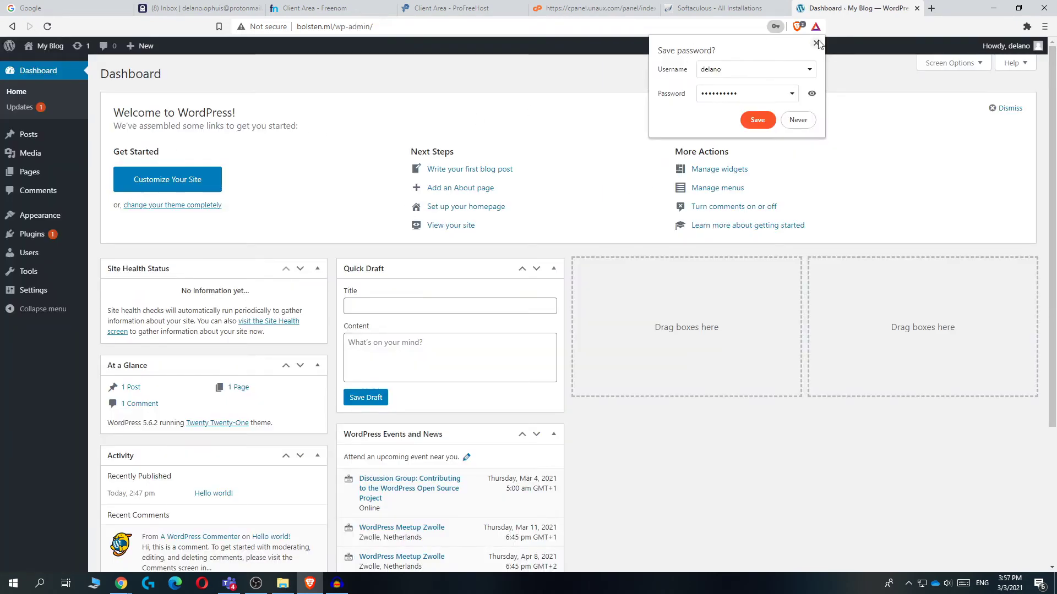
pyautogui.click(816, 43)
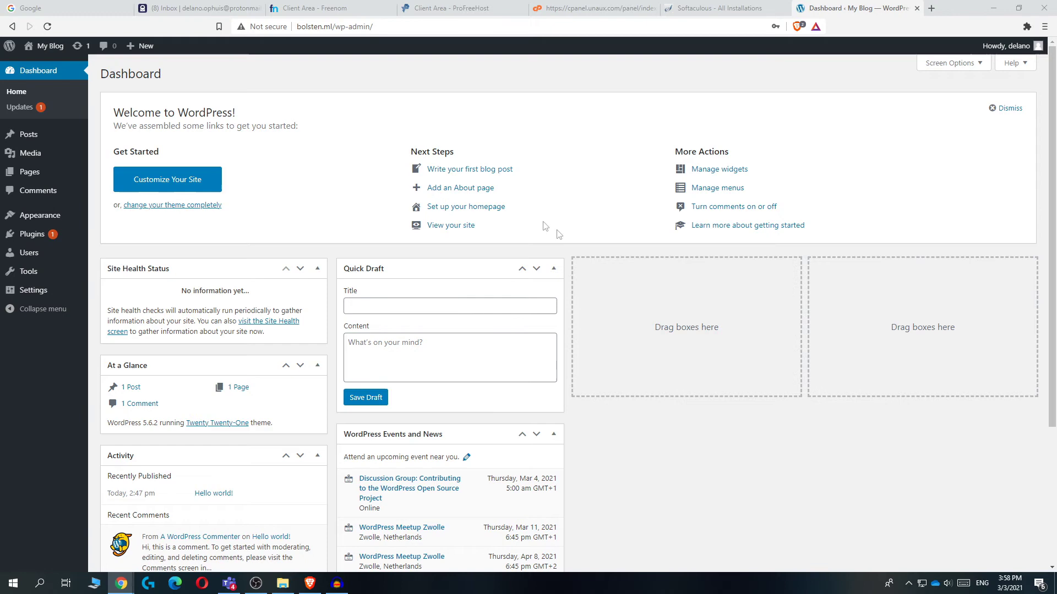
# Search Add New themes for 'astra', then install and activate Astra
pyautogui.moveTo(26, 212)
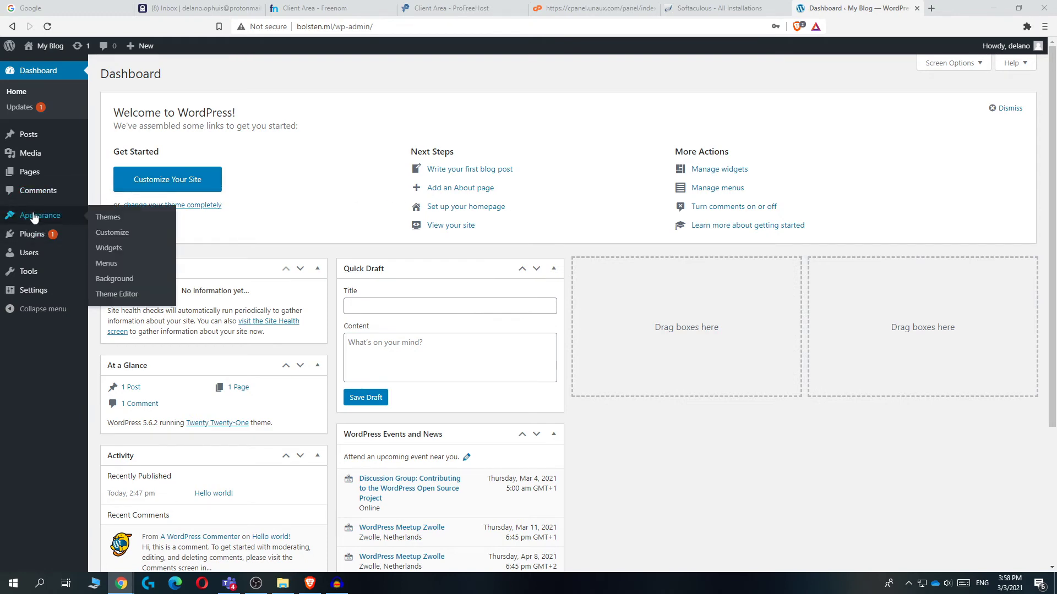
pyautogui.click(108, 218)
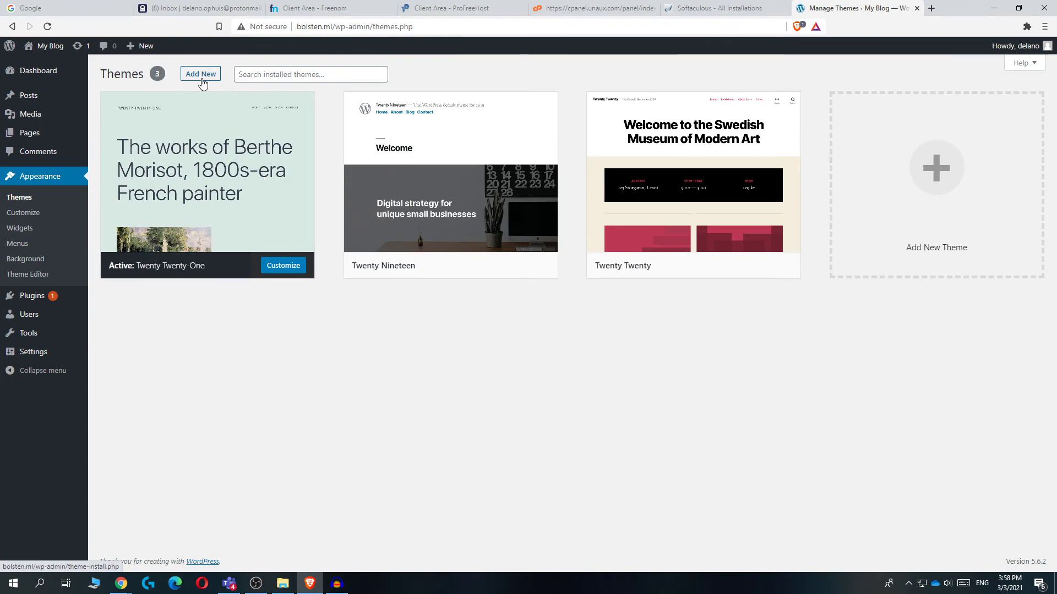
pyautogui.click(201, 76)
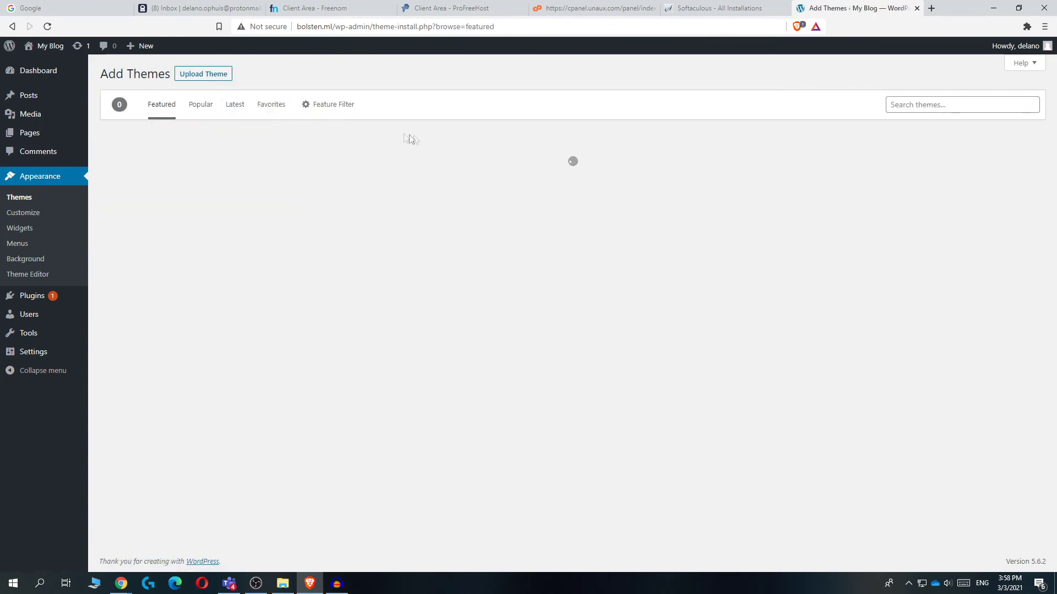
pyautogui.click(910, 105)
pyautogui.write('astra')
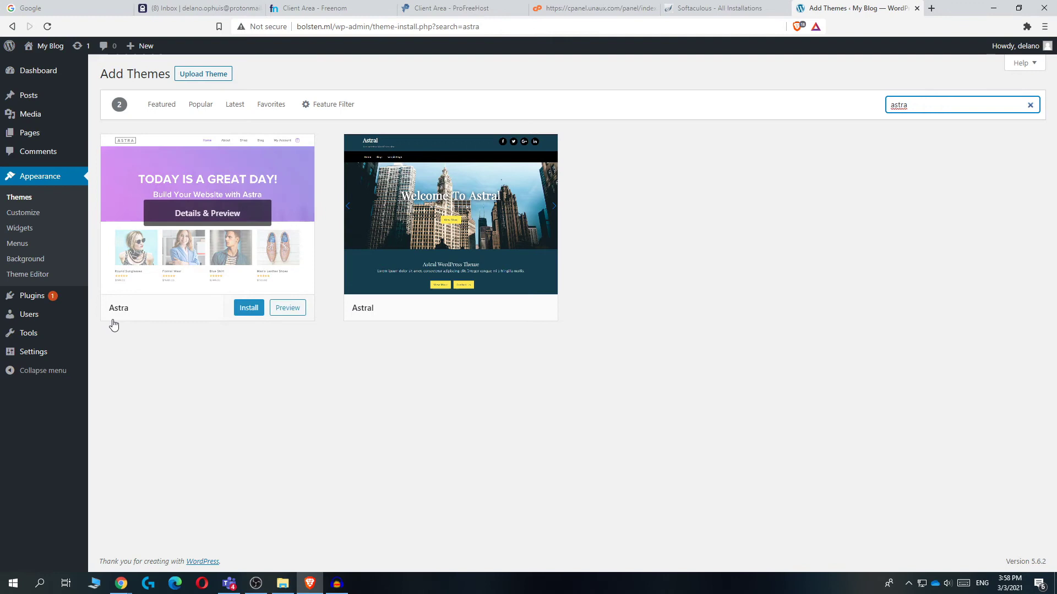
pyautogui.click(235, 310)
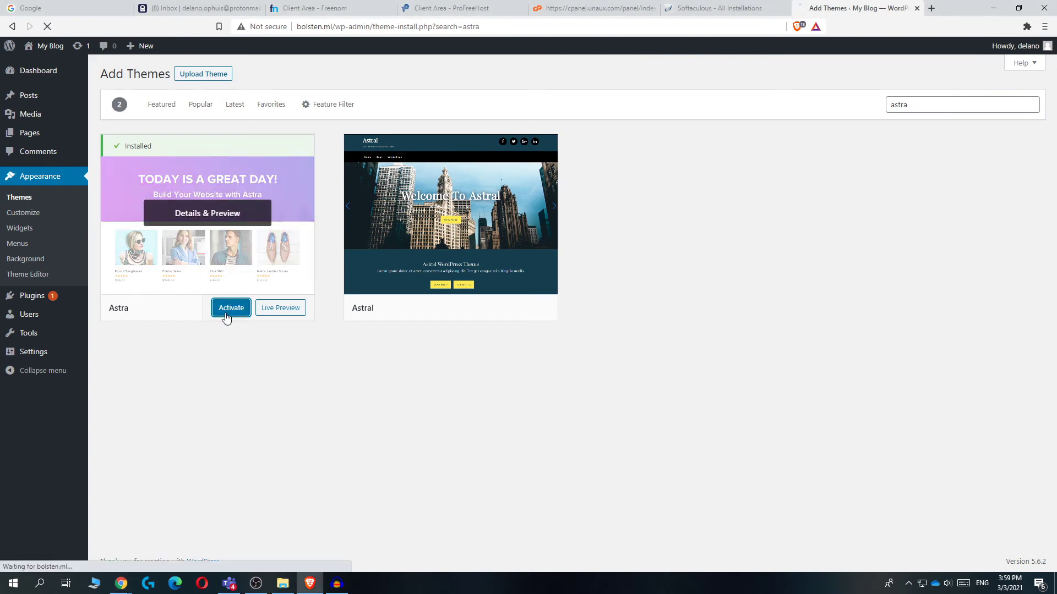
pyautogui.click(230, 310)
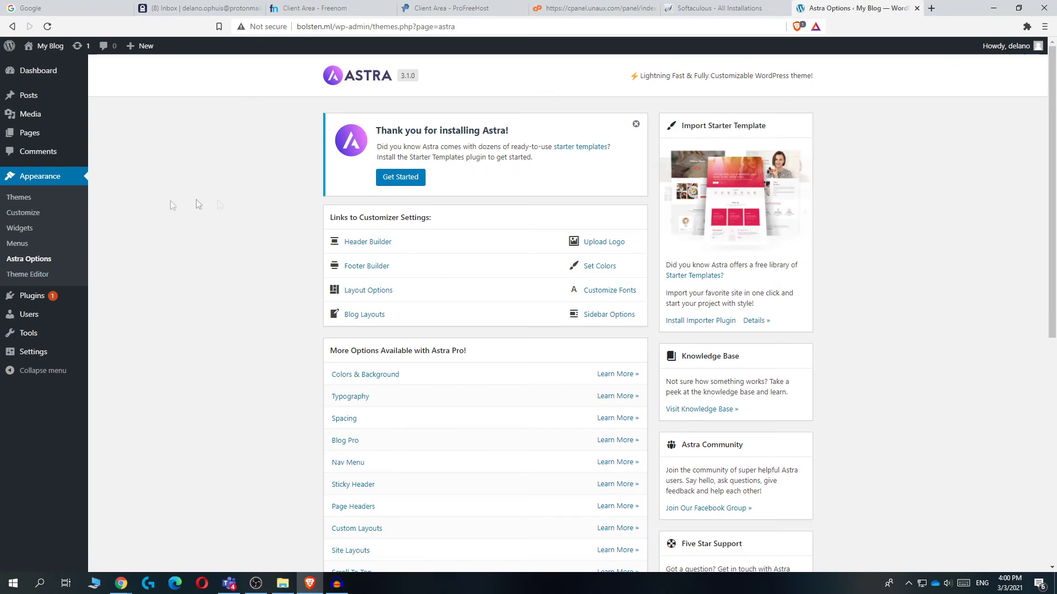
# Search Add New plugins for 'astra' and install and activate Starter Templates
pyautogui.click(53, 296)
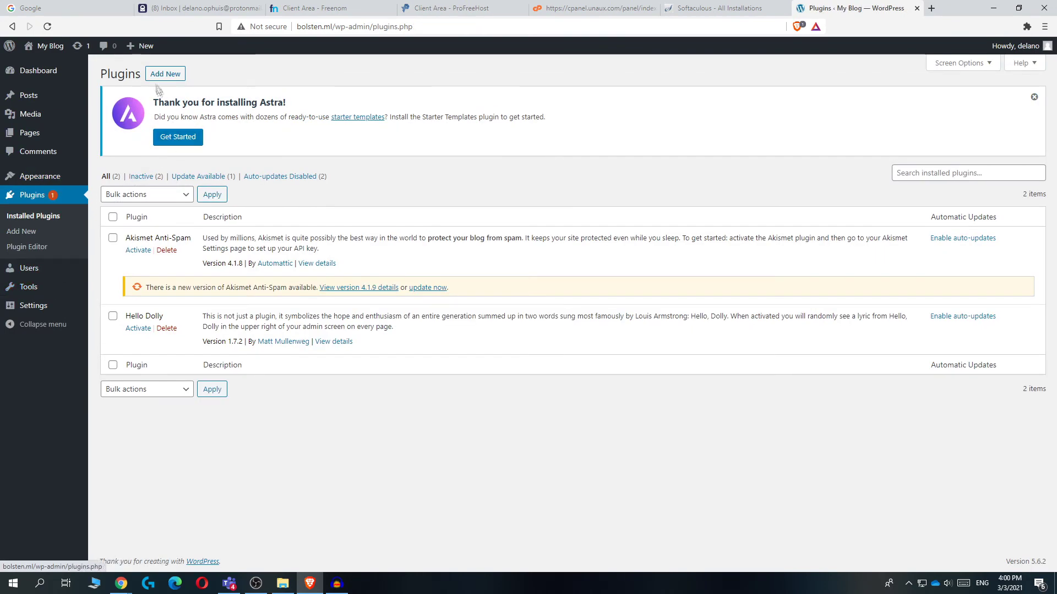
pyautogui.click(172, 73)
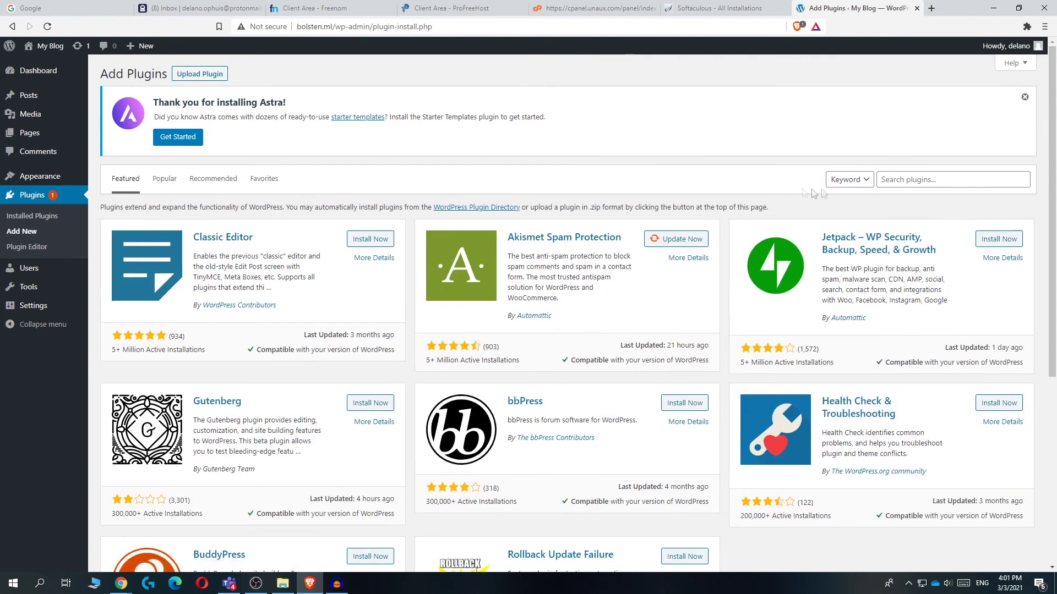
pyautogui.click(881, 175)
pyautogui.write('astra')
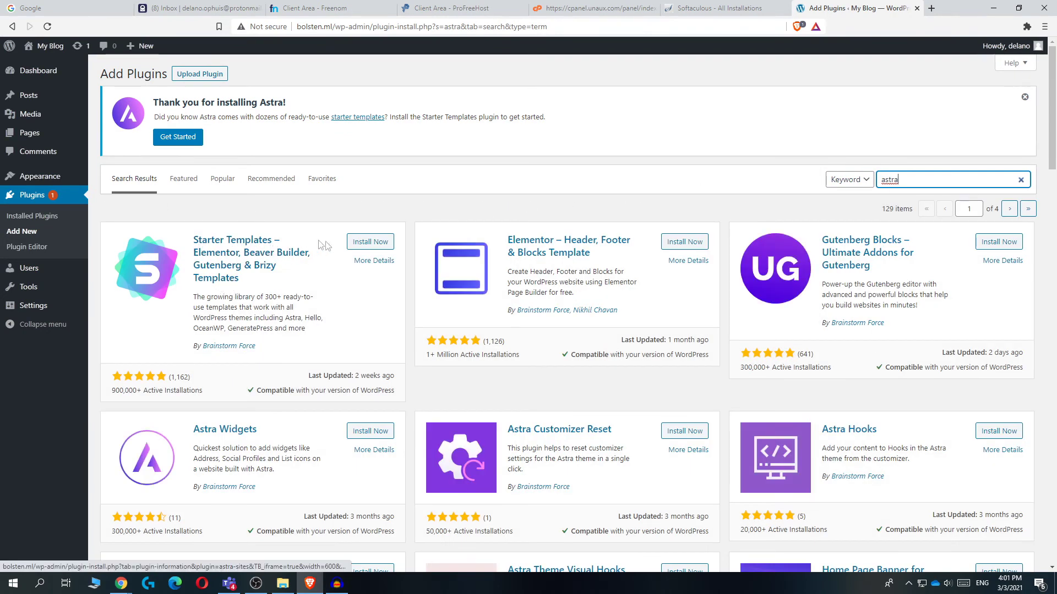
pyautogui.click(366, 243)
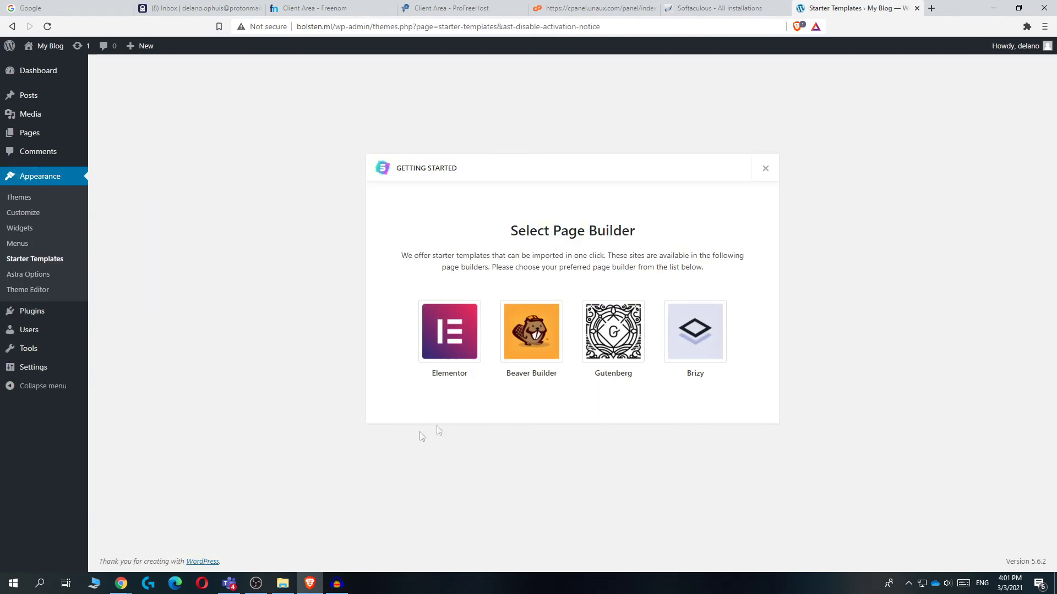
# Choose Beaver Builder as the page builder for the starter templates
pyautogui.moveTo(655, 238); pyautogui.dragTo(516, 225)
pyautogui.click(515, 219)
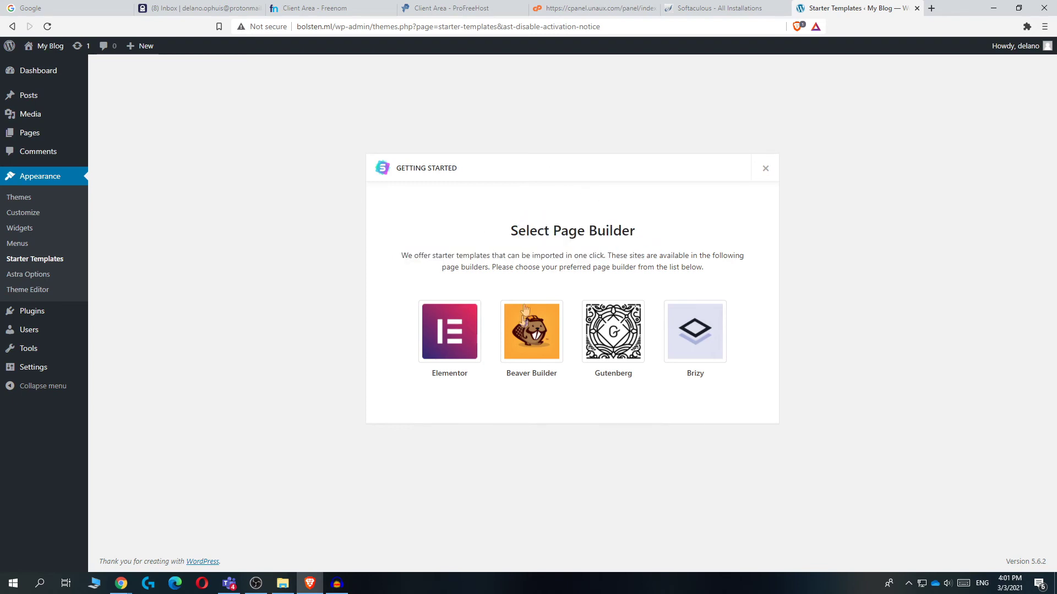
pyautogui.click(520, 345)
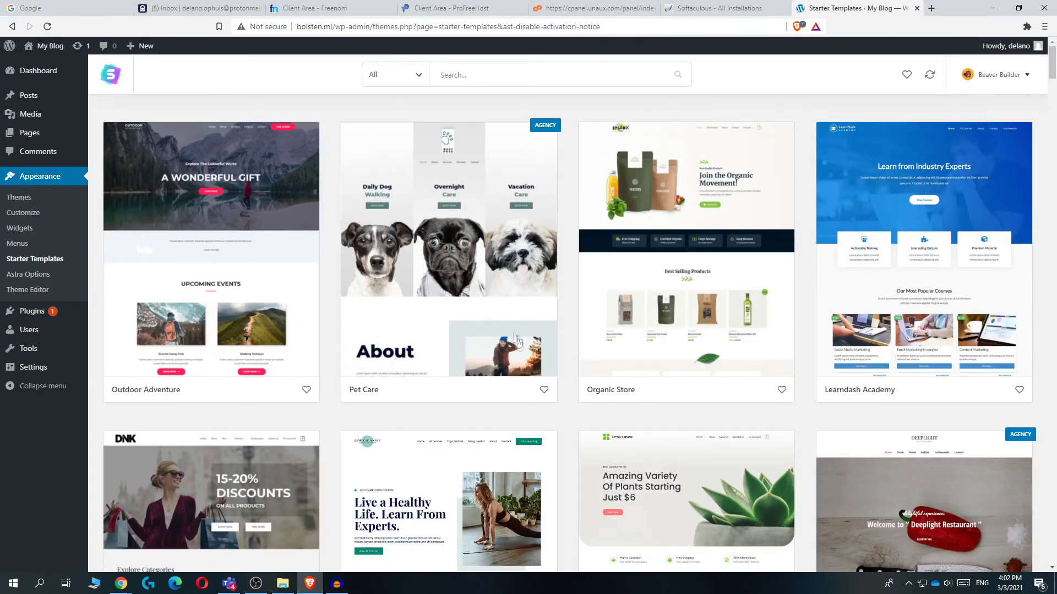
# Find the Brandstore template in the grid and view its details
pyautogui.scroll(-1, 416, 322)
pyautogui.scroll(1, 416, 318)
pyautogui.scroll(-2, 418, 313)
pyautogui.scroll(2, 421, 306)
pyautogui.scroll(-3, 428, 282)
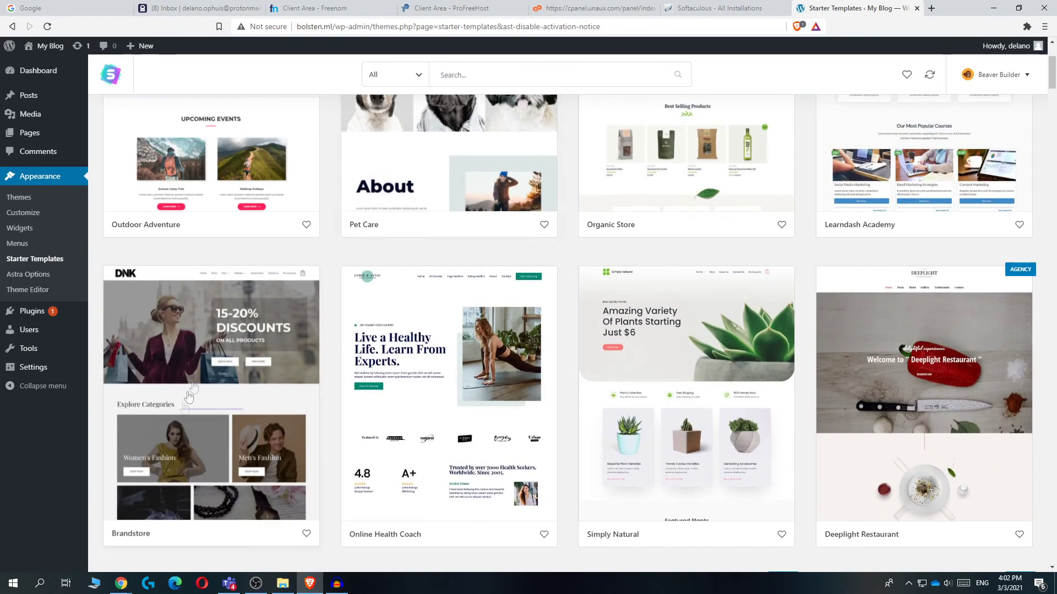
pyautogui.scroll(-2, 240, 400)
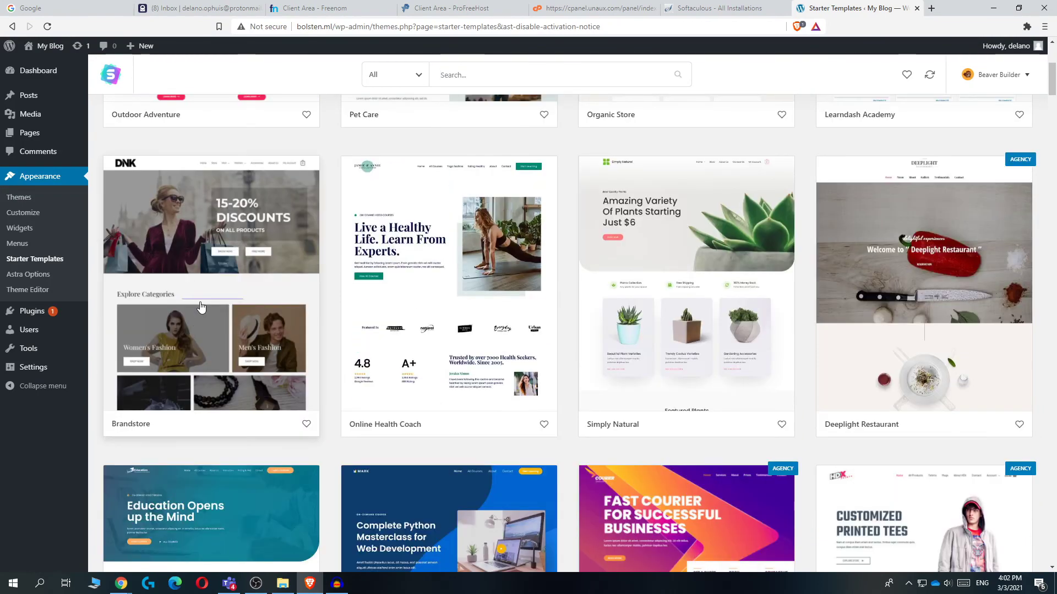
pyautogui.click(187, 292)
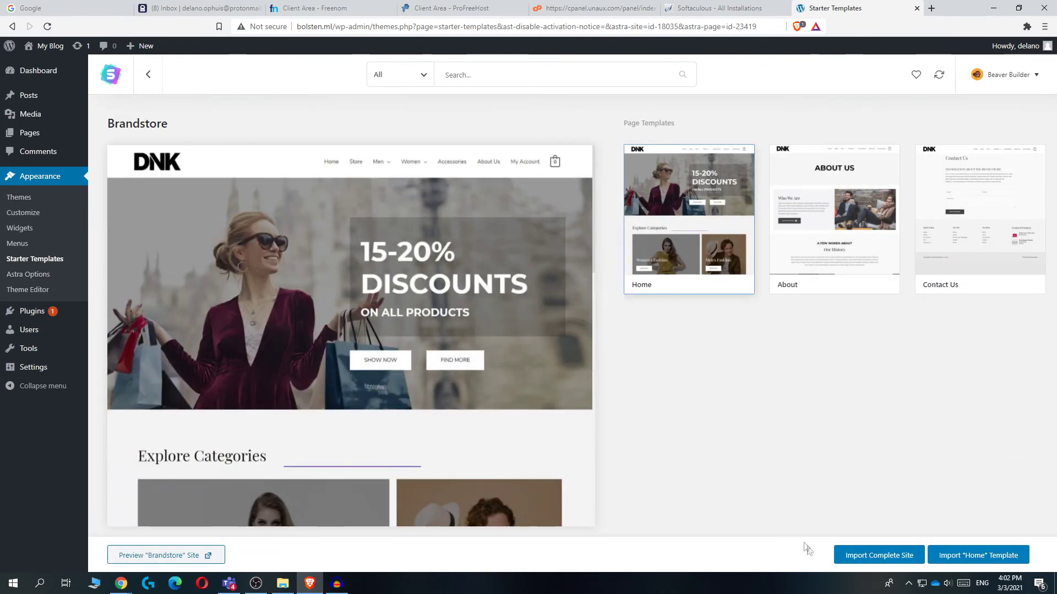
# Start importing the complete Brandstore site, deleting the previously imported site
pyautogui.click(875, 555)
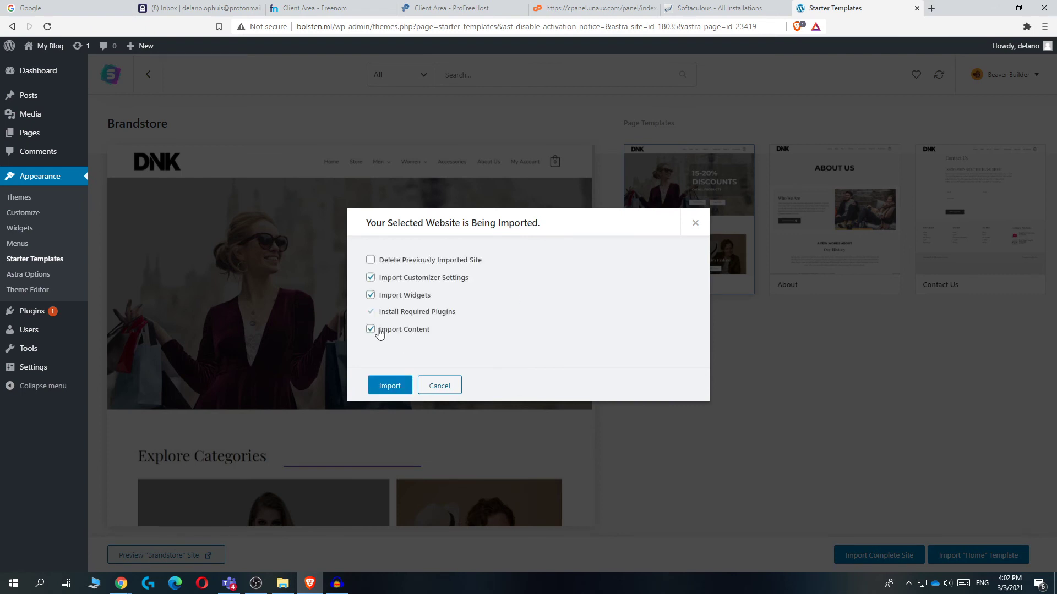
pyautogui.click(389, 266)
pyautogui.moveTo(391, 261); pyautogui.dragTo(461, 261)
pyautogui.click(499, 245)
pyautogui.click(385, 386)
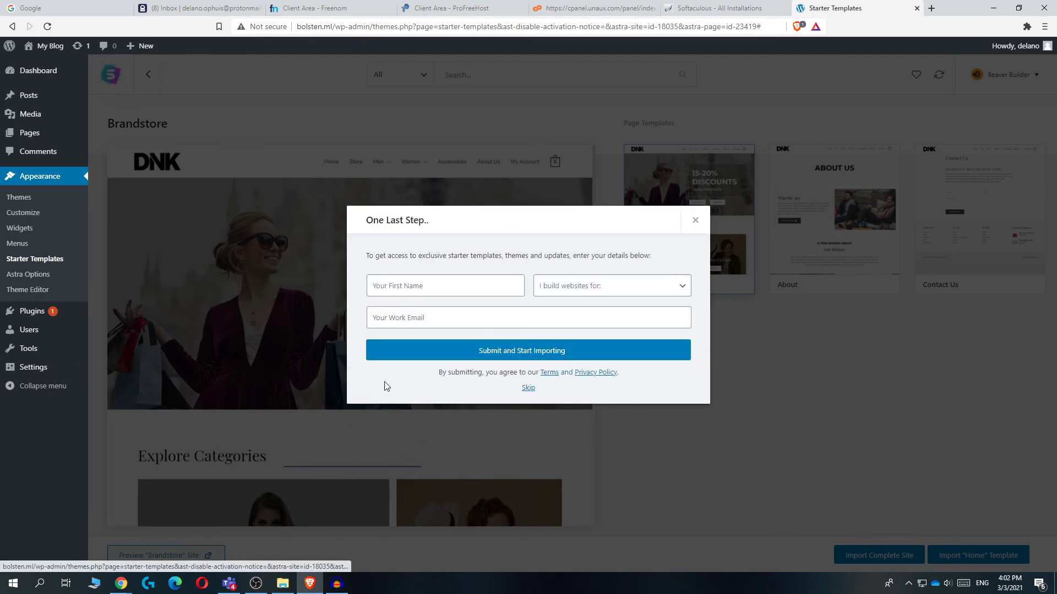
# Fill in the first name, choose 'For myself' as the audience, add the work e-mail, then submit
pyautogui.click(420, 284)
pyautogui.write('d')
pyautogui.click(594, 286)
pyautogui.click(559, 312)
pyautogui.click(411, 312)
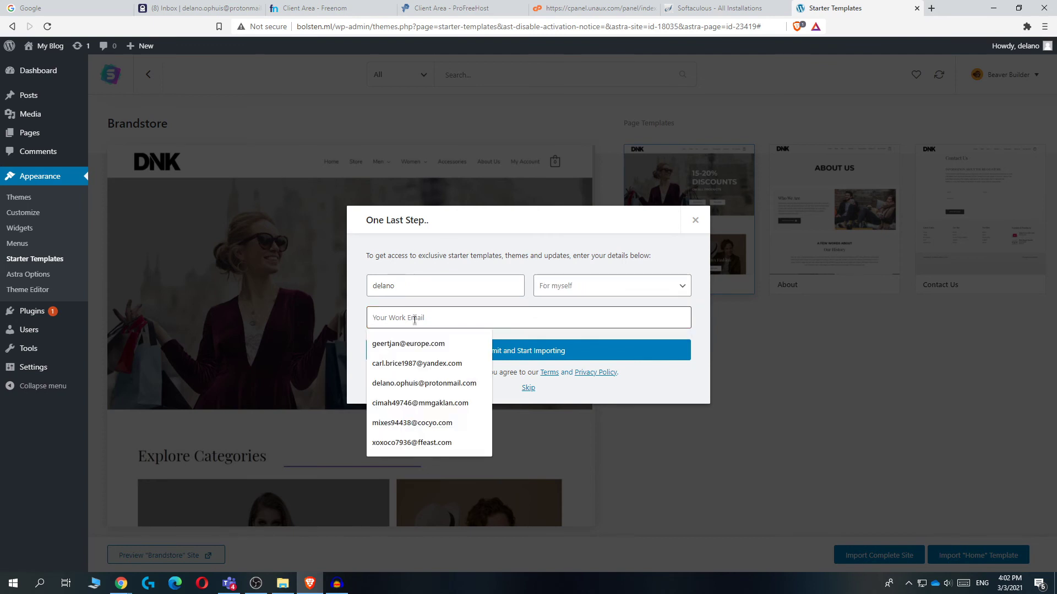
pyautogui.click(418, 341)
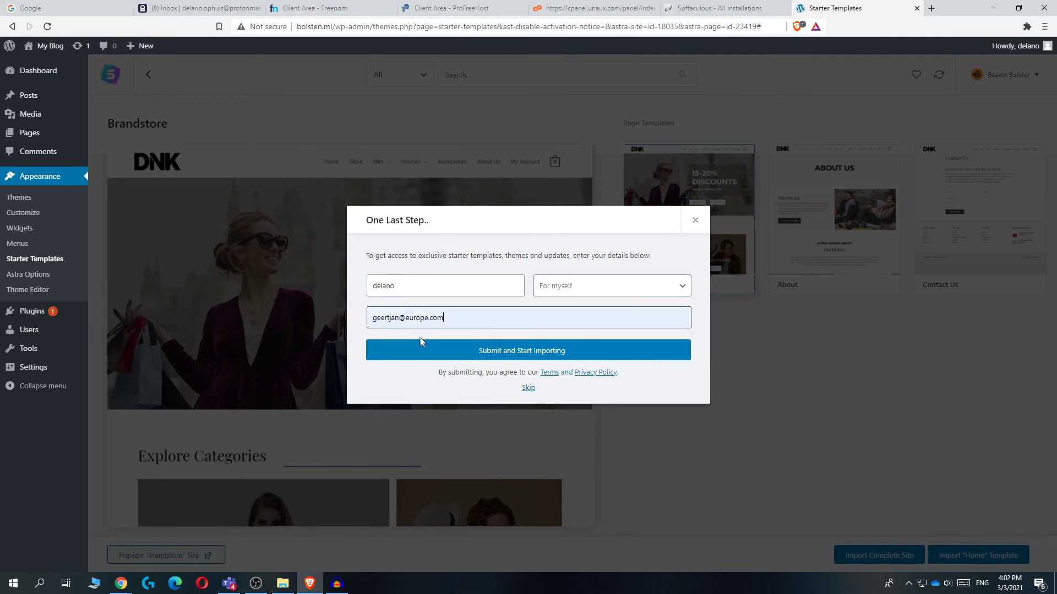
pyautogui.click(453, 351)
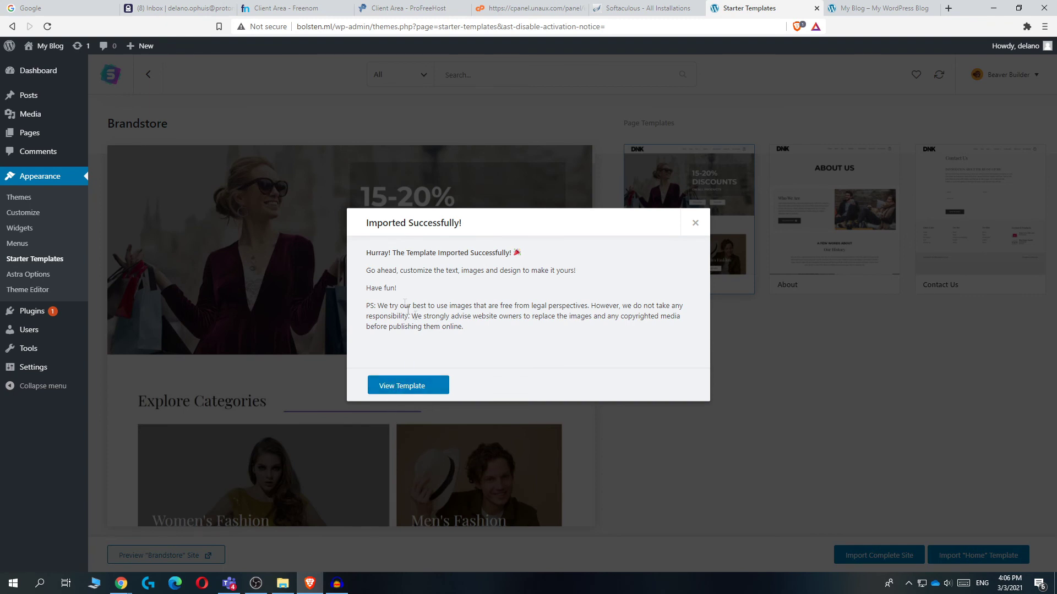
# View and review the imported Brandstore homepage in a new tab
pyautogui.click(404, 381)
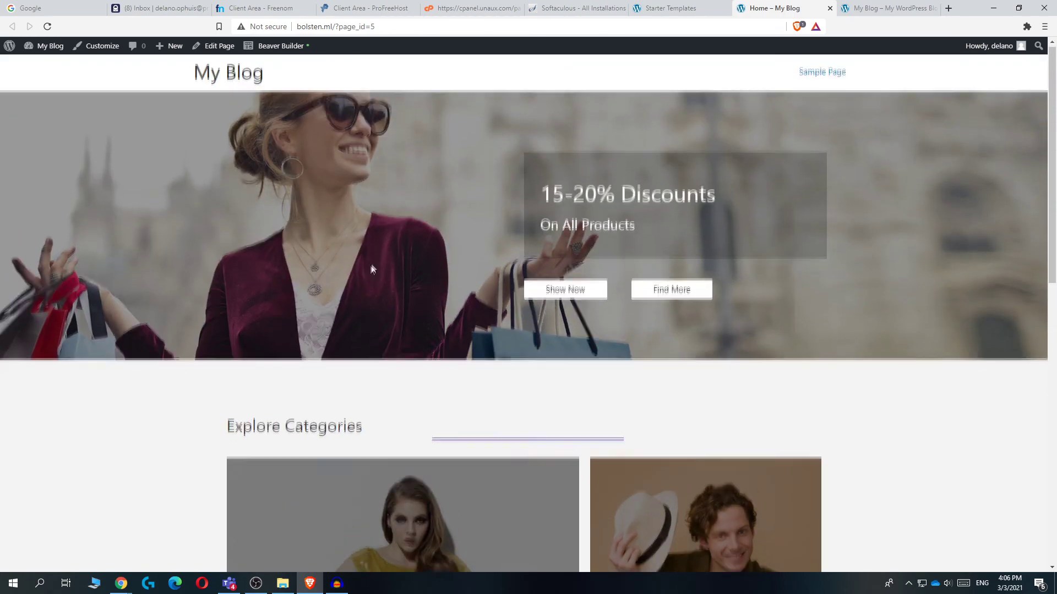
pyautogui.scroll(-10, 365, 267)
pyautogui.scroll(10, 367, 277)
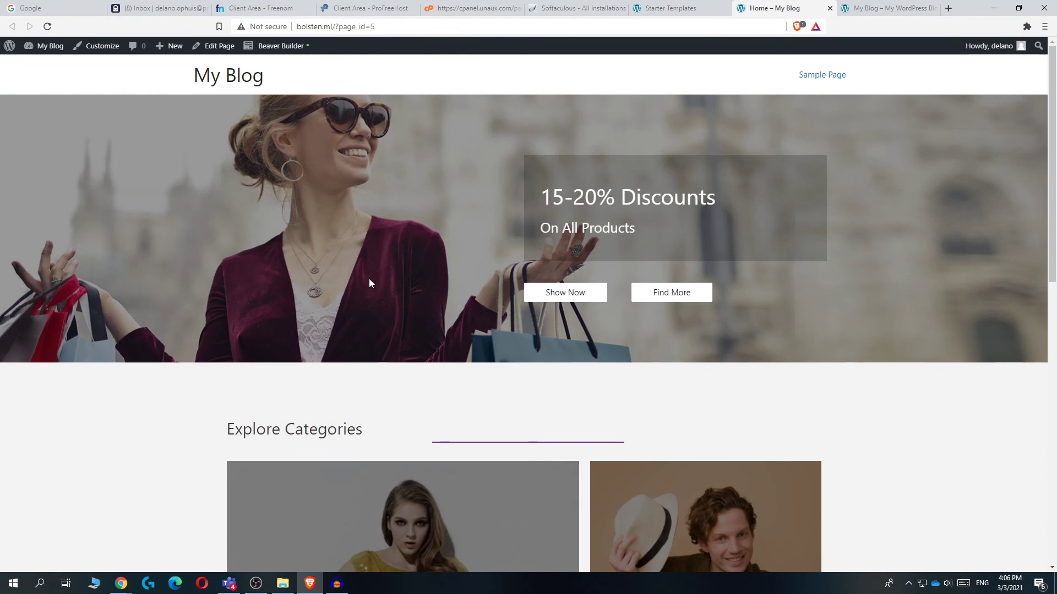
# Close the old blog tab and return to the WordPress Dashboard
pyautogui.click(875, 8)
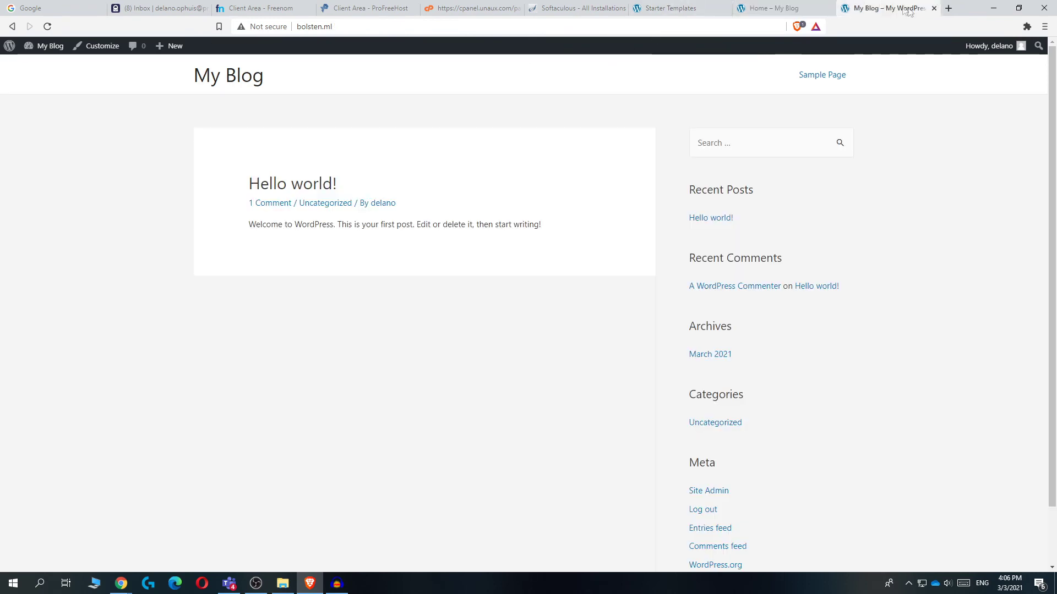
pyautogui.click(937, 8)
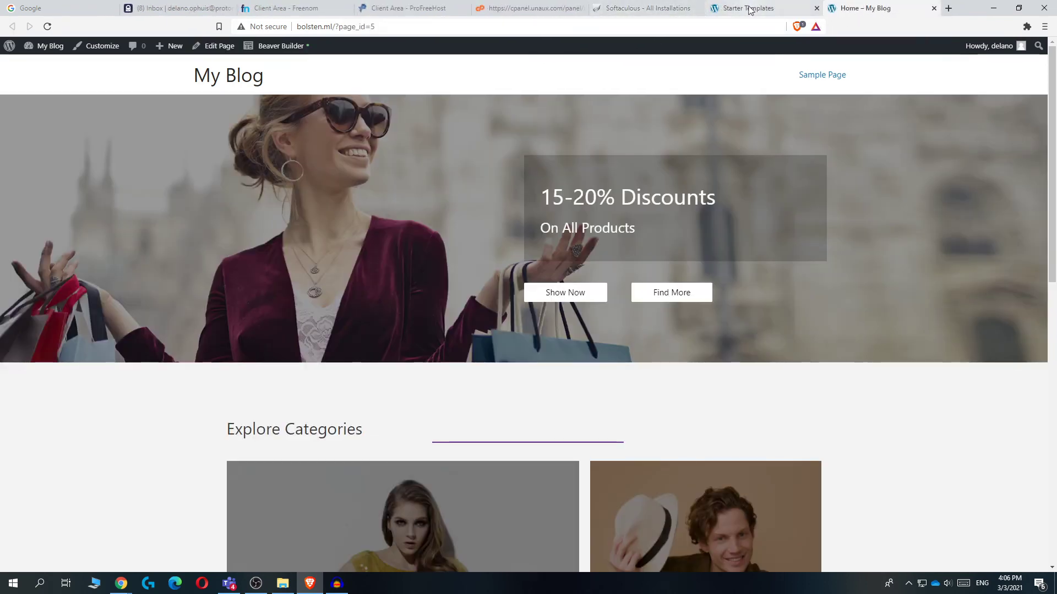
pyautogui.click(45, 67)
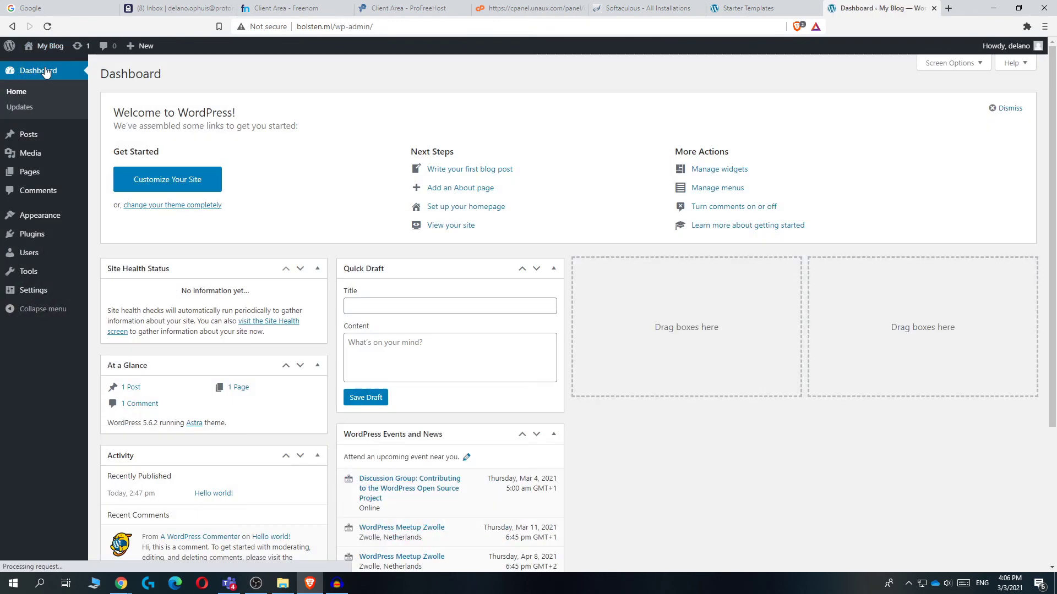
# Check the Plugins list, then launch Beaver Builder for the Home page from Pages
pyautogui.moveTo(40, 208)
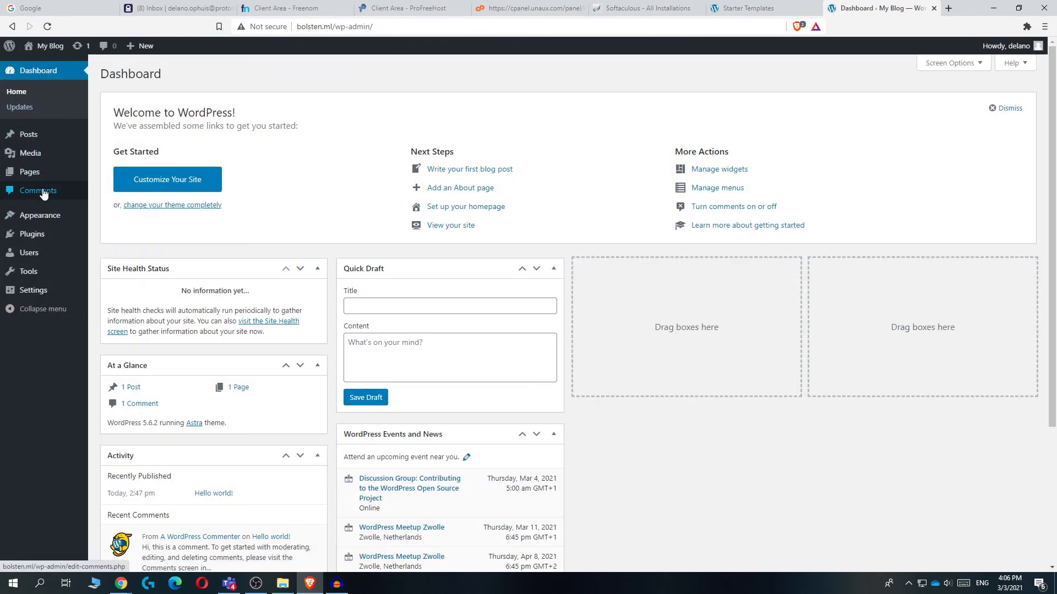
pyautogui.click(32, 239)
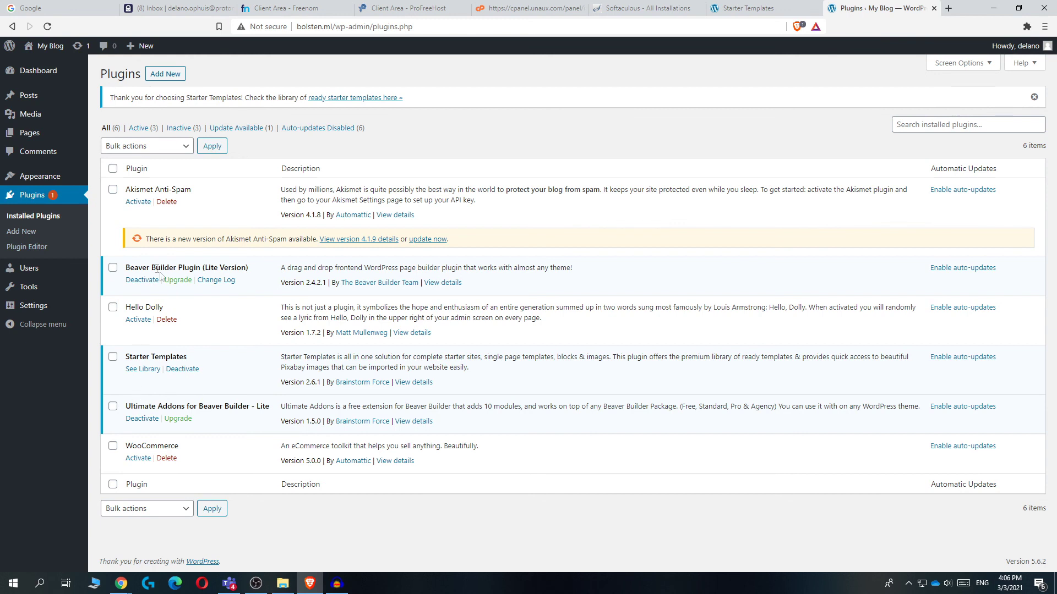
pyautogui.moveTo(134, 269); pyautogui.dragTo(194, 253)
pyautogui.click(132, 228)
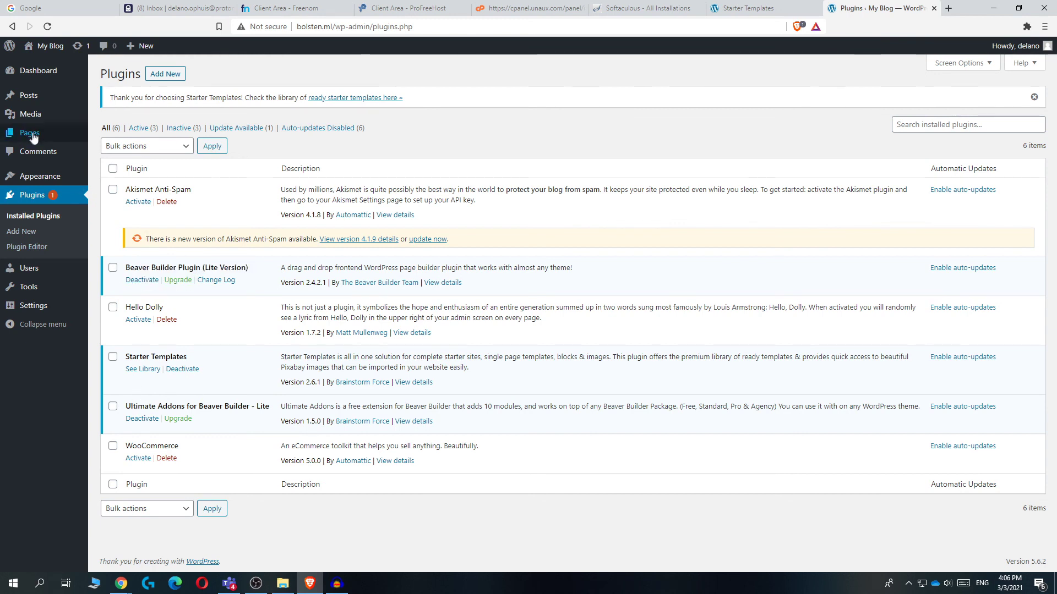
pyautogui.click(33, 135)
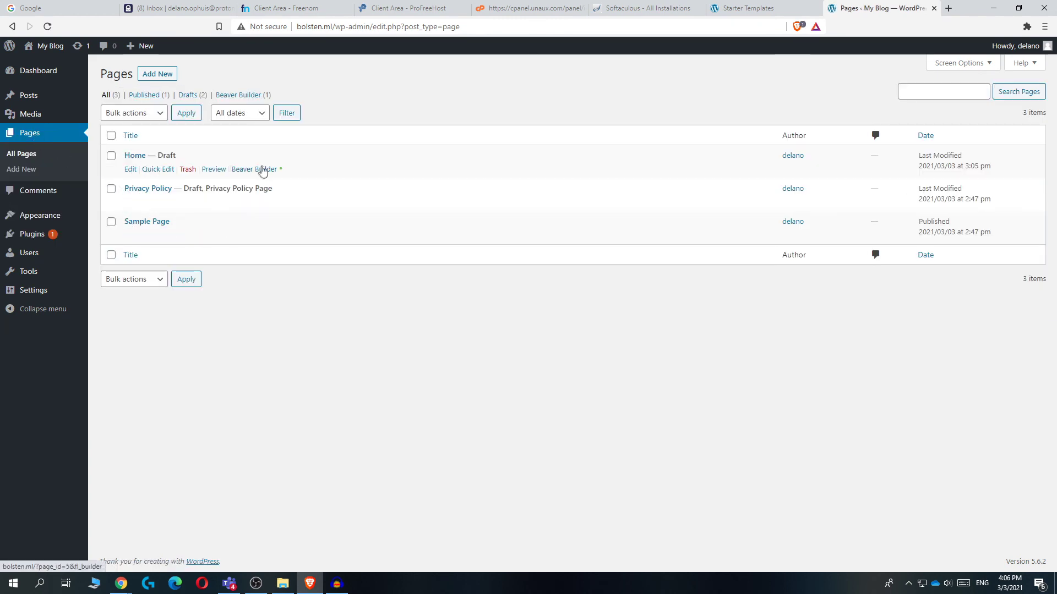
pyautogui.click(263, 170)
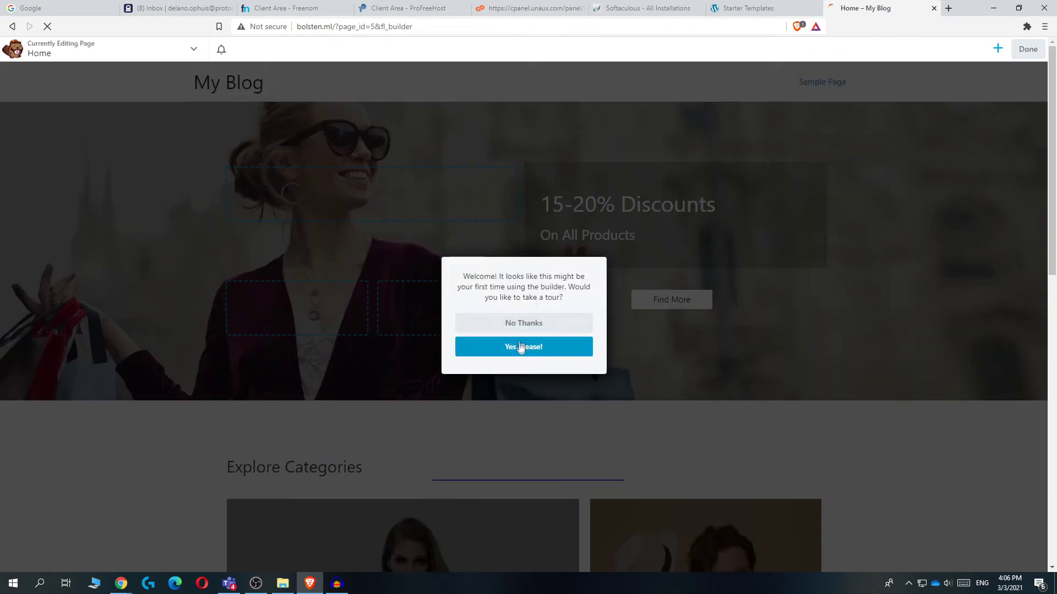
# Dismiss the welcome tour and check the hero column's Advanced settings, cancelling without changes
pyautogui.click(521, 323)
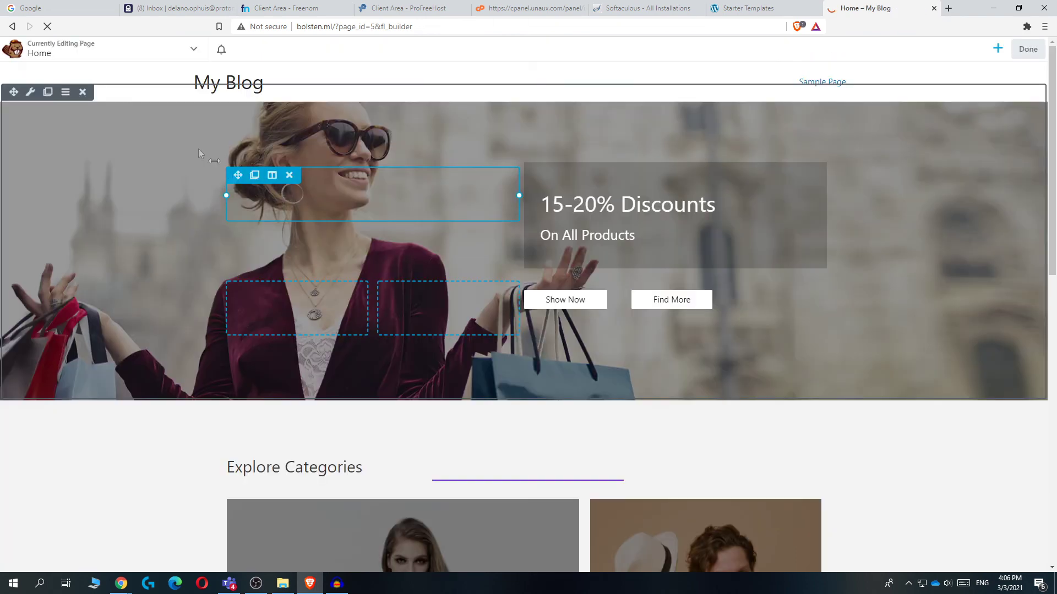
pyautogui.click(345, 210)
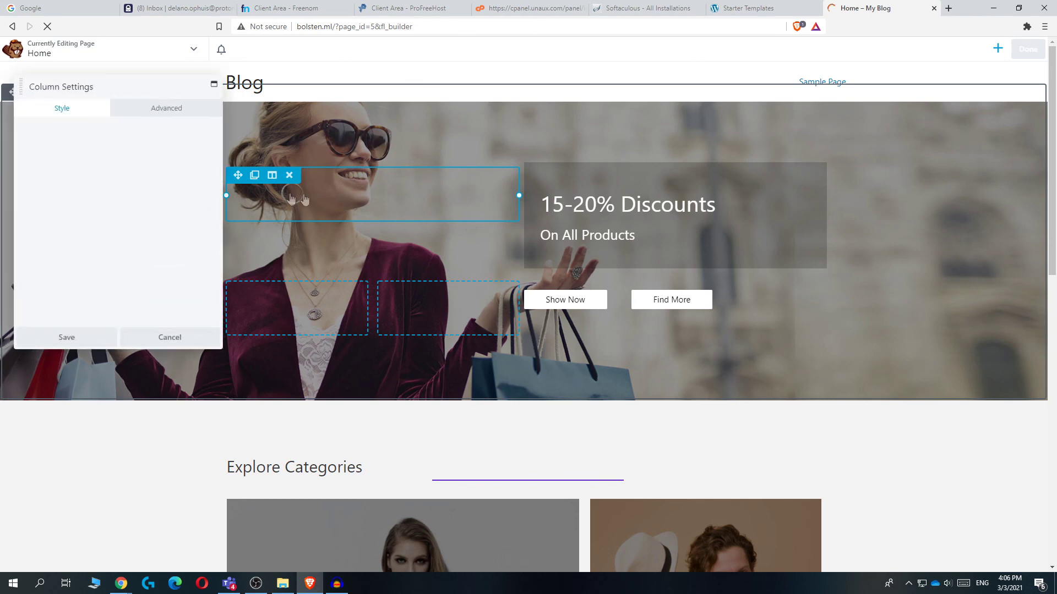
pyautogui.click(167, 109)
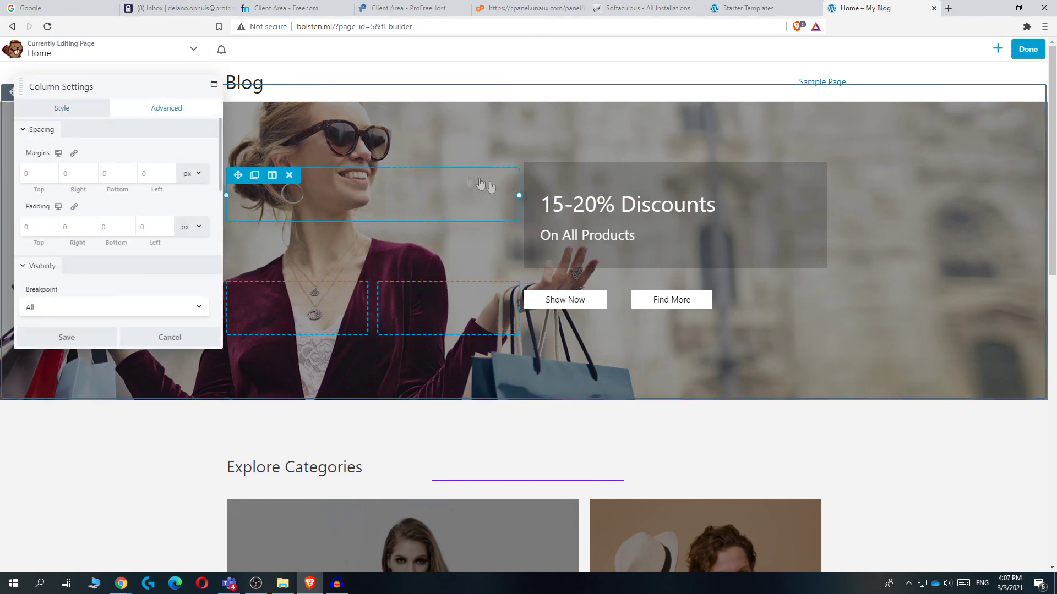
pyautogui.click(169, 337)
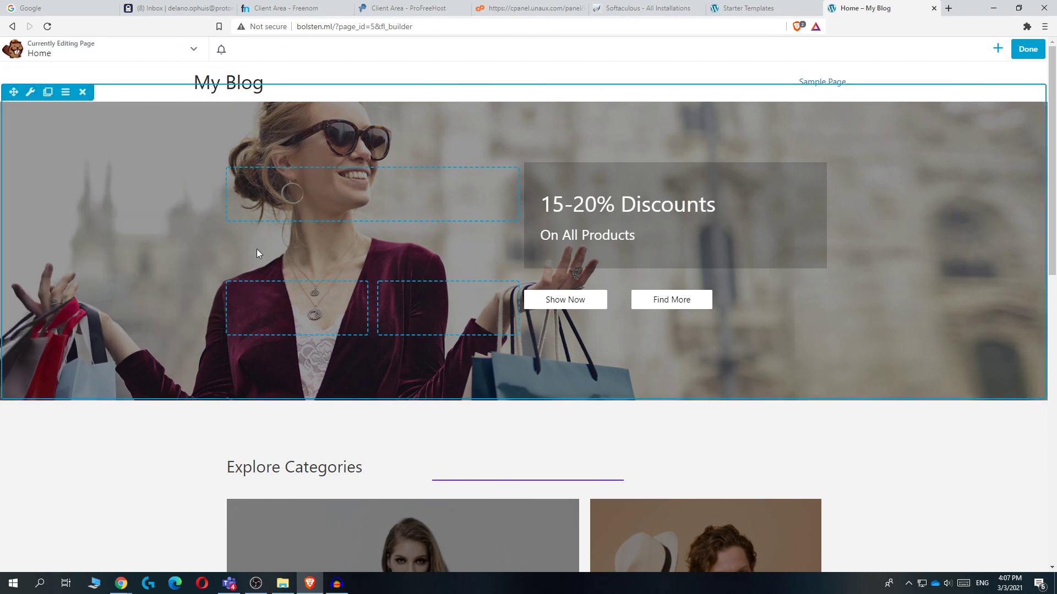